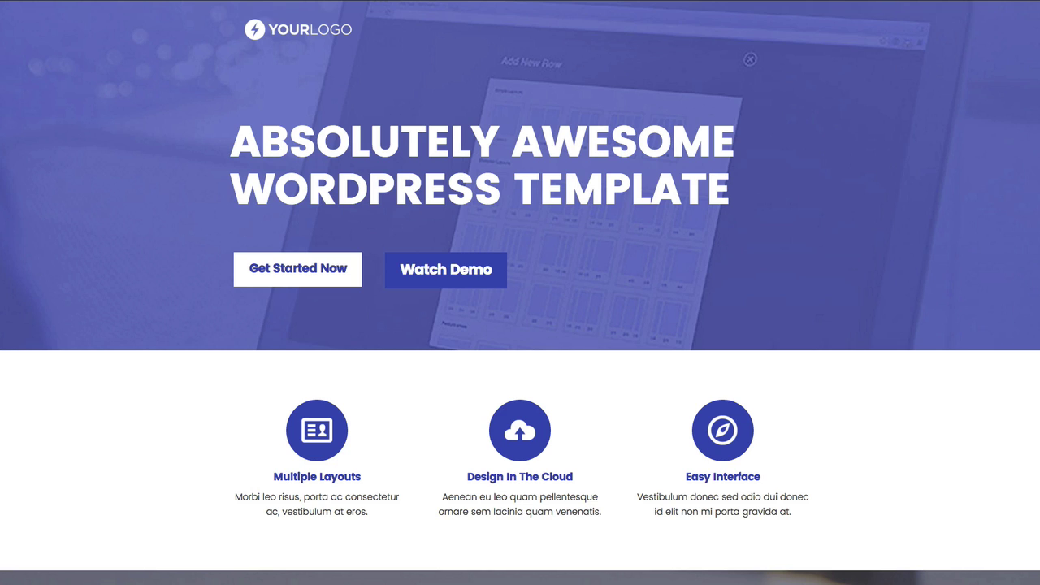
Step: Scroll up and down around the top of the purple landing page preview
{"action": "scroll", "coordinate": [974, 179], "scroll_direction": "down", "scroll_amount": 1}
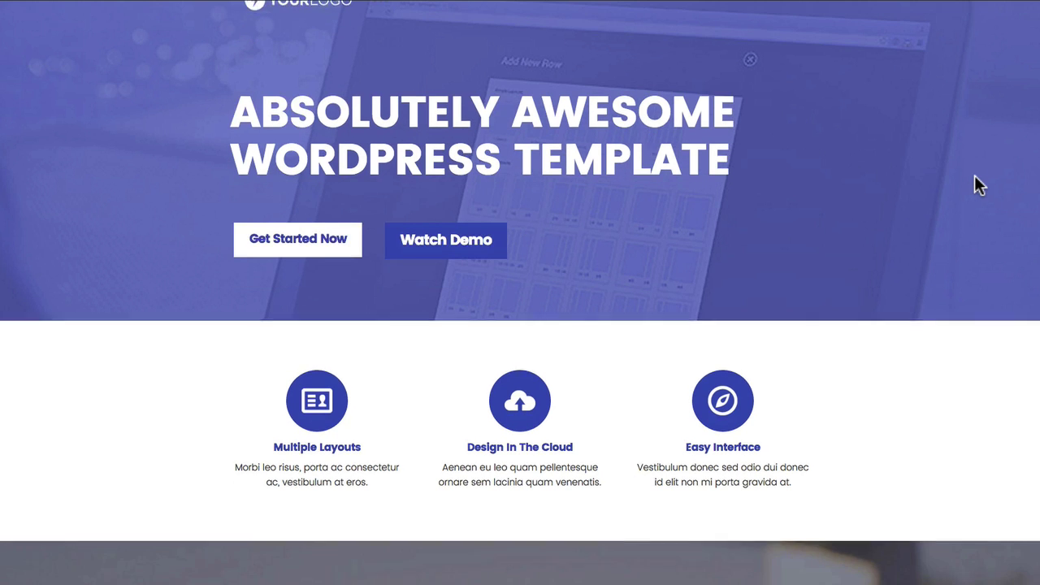
{"action": "scroll", "coordinate": [974, 175], "scroll_direction": "up", "scroll_amount": 1}
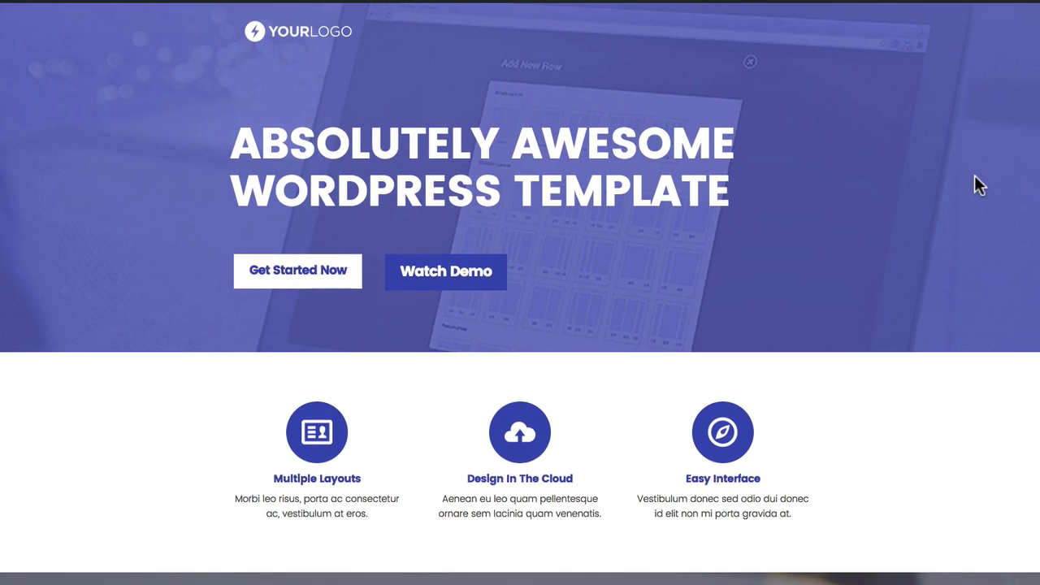
{"action": "scroll", "coordinate": [974, 175], "scroll_direction": "down", "scroll_amount": 1}
{"action": "scroll", "coordinate": [974, 174], "scroll_direction": "up", "scroll_amount": 1}
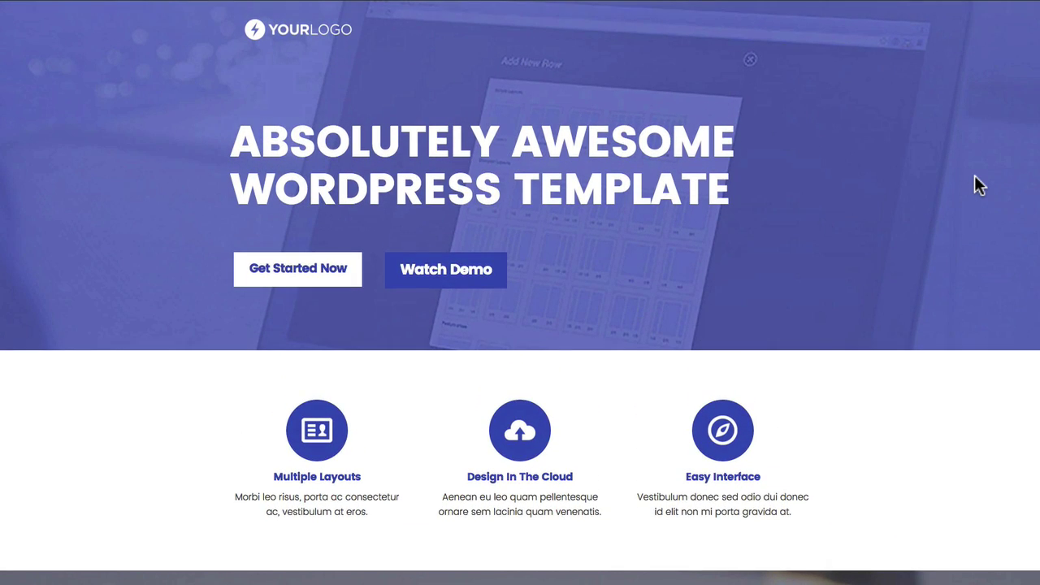
{"action": "scroll", "coordinate": [974, 175], "scroll_direction": "down", "scroll_amount": 2}
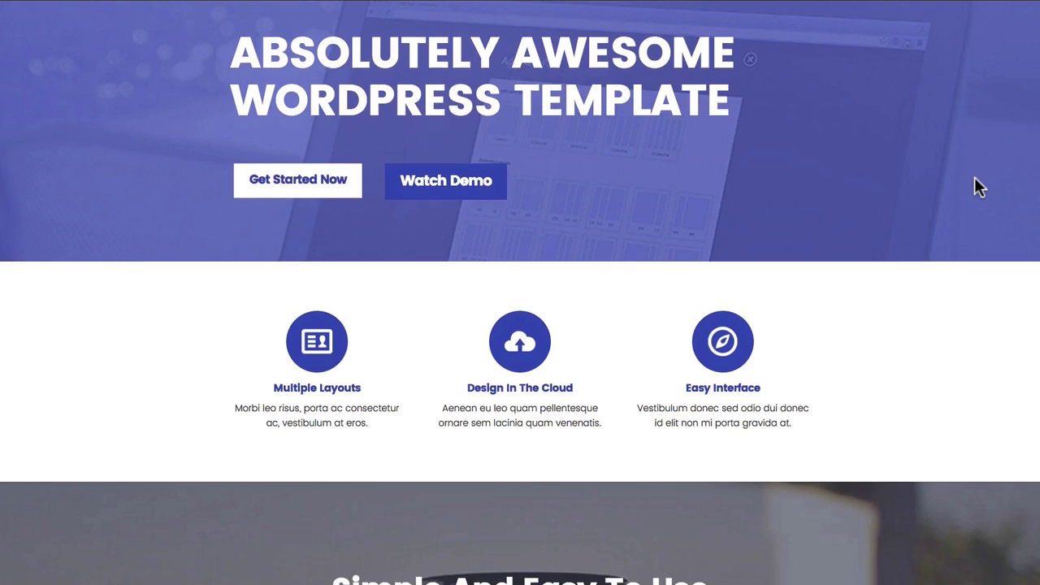
{"action": "scroll", "coordinate": [974, 177], "scroll_direction": "up", "scroll_amount": 2}
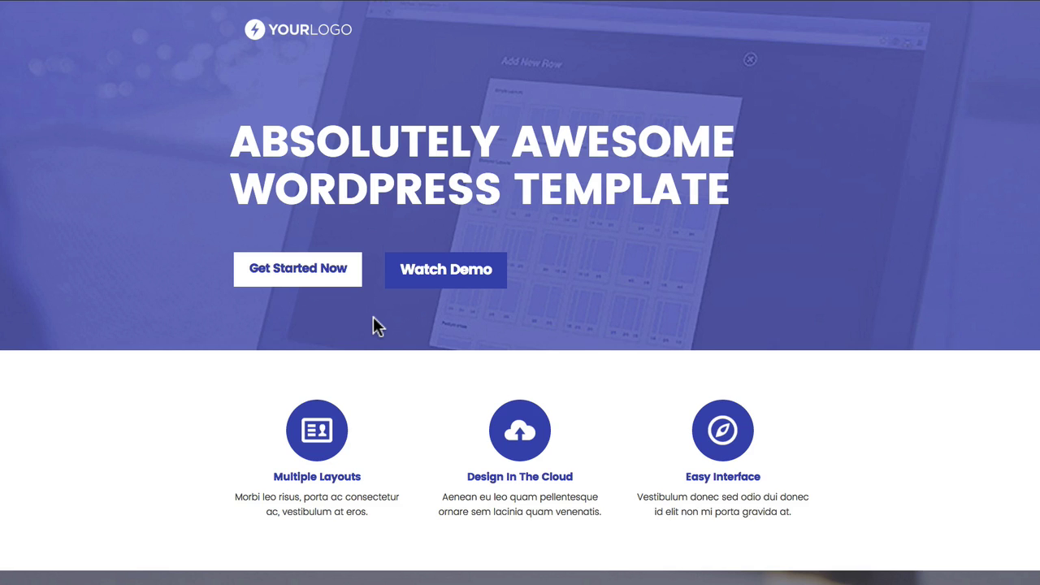
Step: Open and close the opt-in signup popup, then play and close the demo video lightbox
{"action": "left_click", "coordinate": [299, 272]}
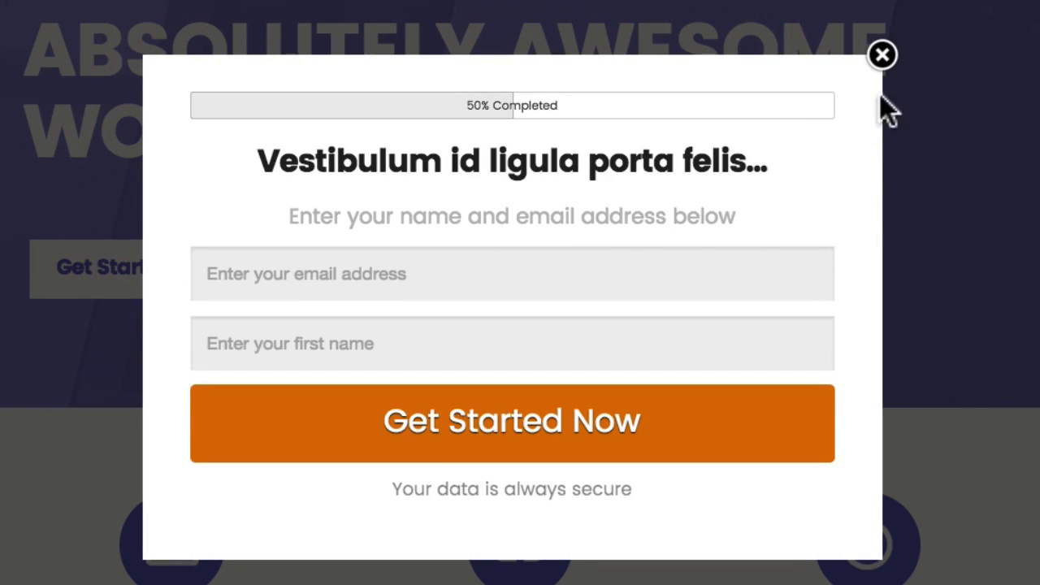
{"action": "left_click", "coordinate": [884, 57]}
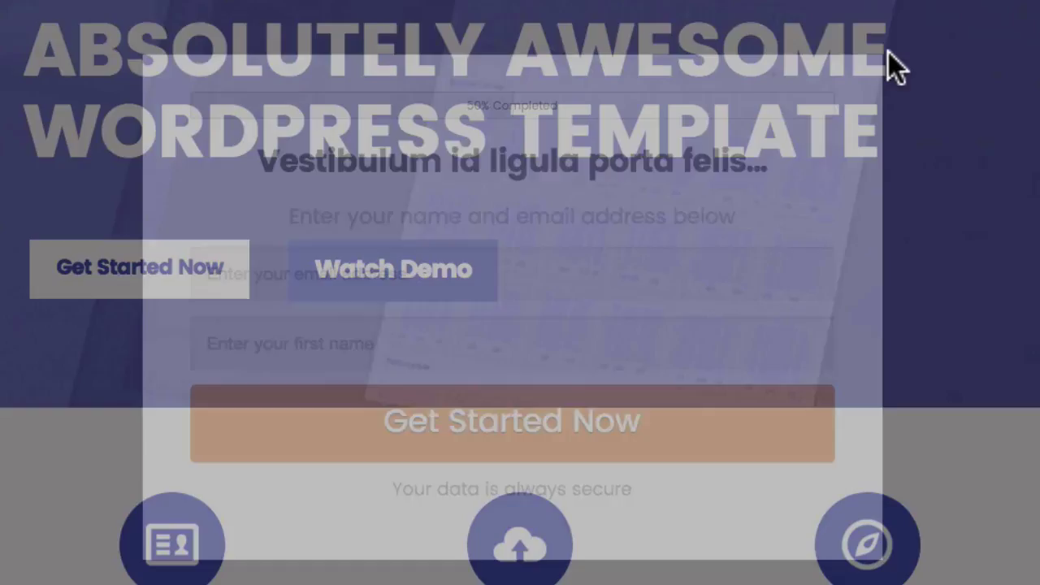
{"action": "left_click", "coordinate": [373, 291]}
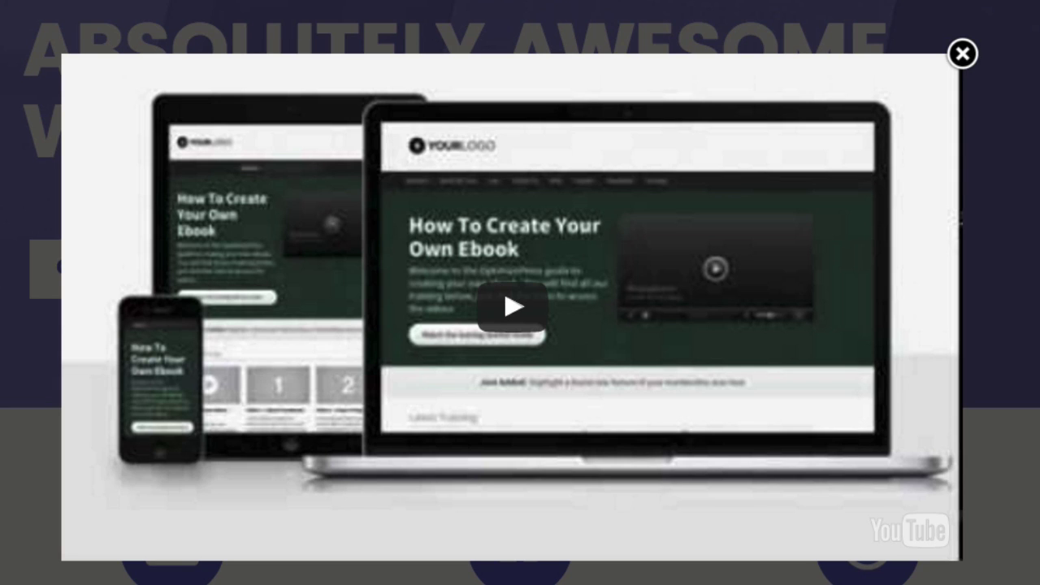
{"action": "left_click", "coordinate": [967, 53]}
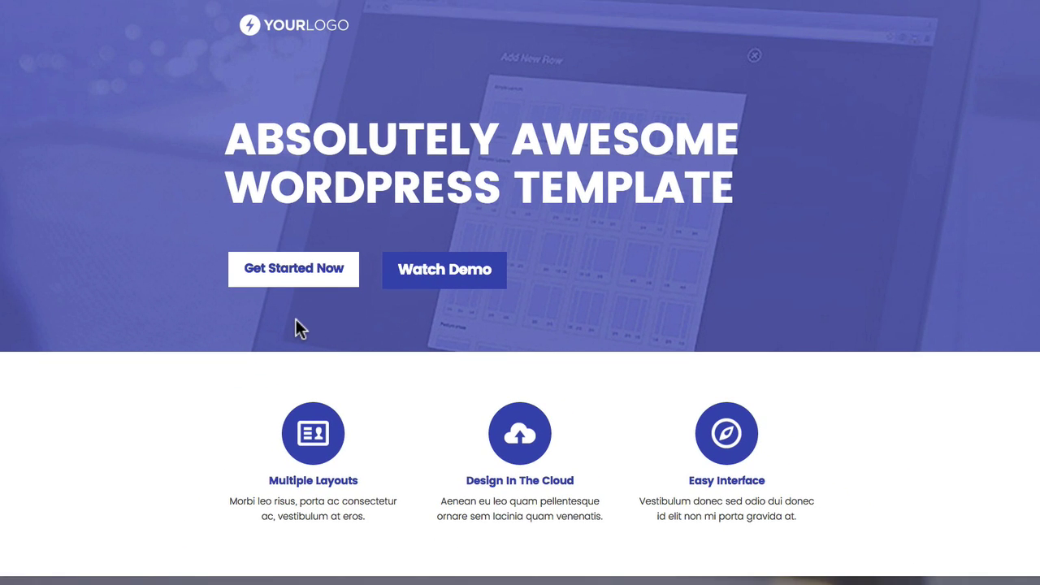
Step: Scroll down to the Simple And Easy To Use testimonial and Create Multiple Pages blocks
{"action": "scroll", "coordinate": [964, 264], "scroll_direction": "down", "scroll_amount": 3}
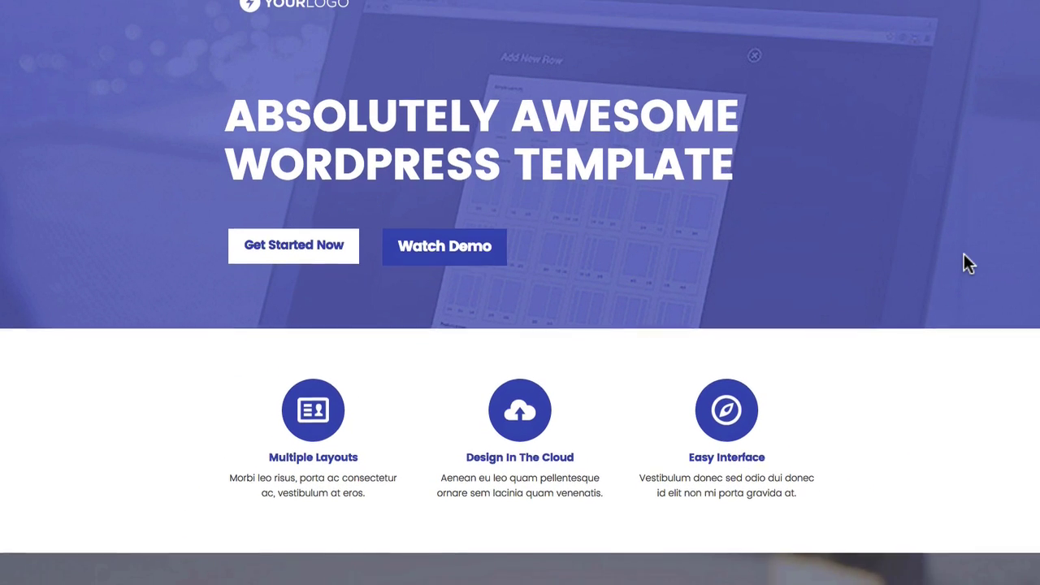
{"action": "scroll", "coordinate": [967, 265], "scroll_direction": "down", "scroll_amount": 2}
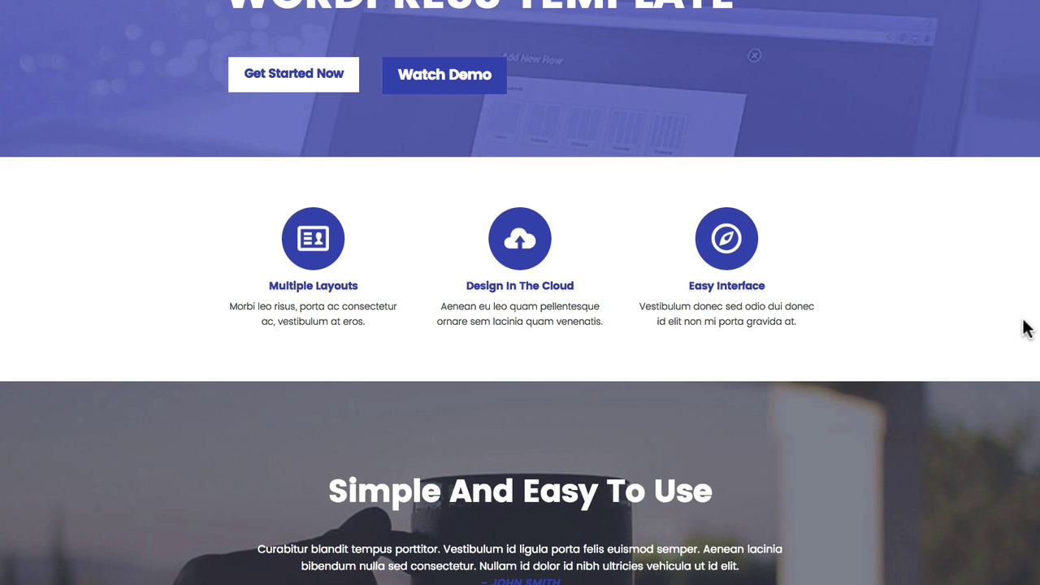
{"action": "scroll", "coordinate": [1025, 327], "scroll_direction": "down", "scroll_amount": 3}
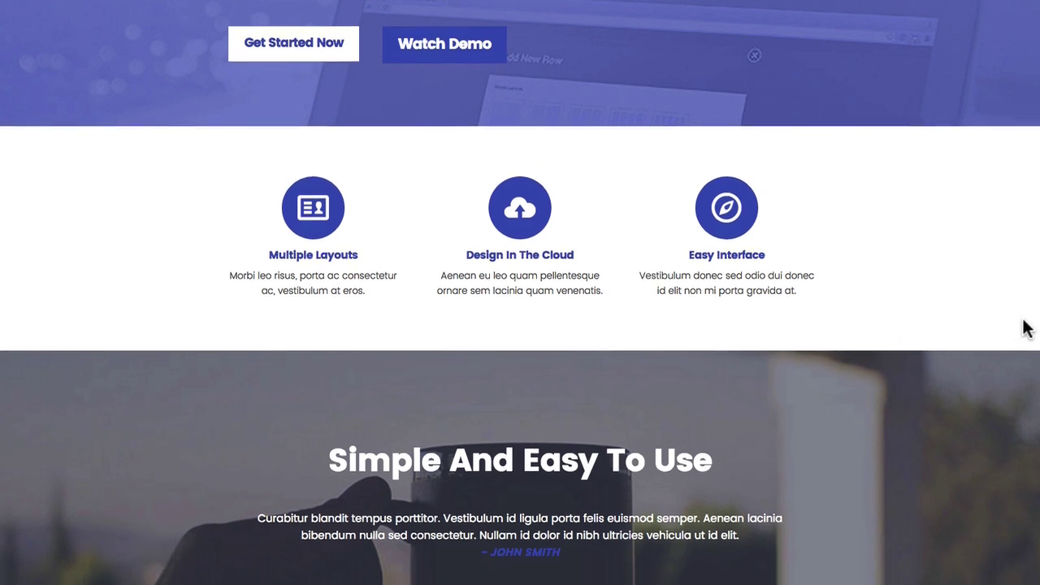
{"action": "scroll", "coordinate": [1025, 328], "scroll_direction": "down", "scroll_amount": 3}
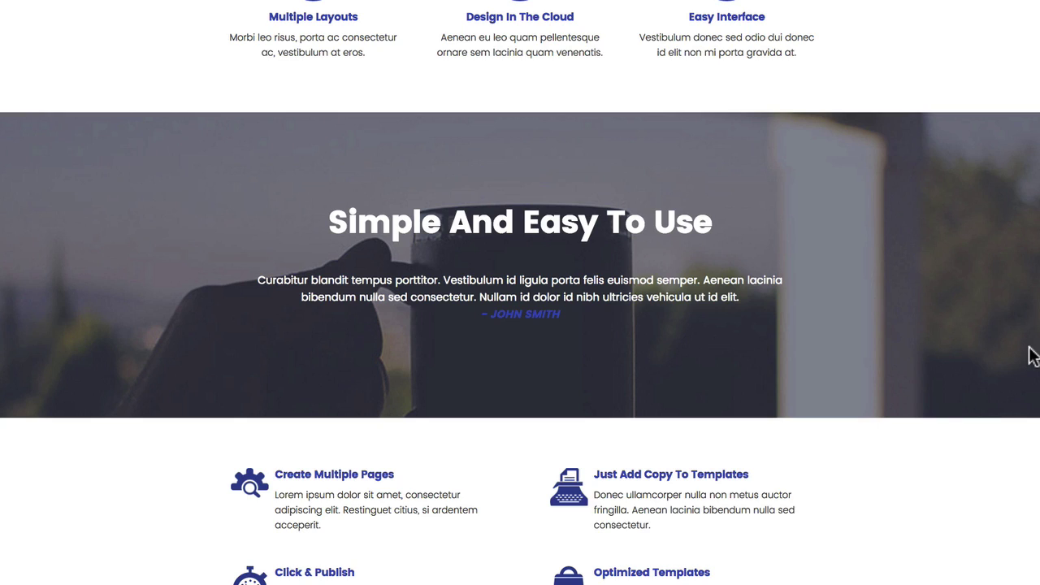
Step: Scroll past the feature blocks to the Choose From Multiple Styles banner and Who Are We? text
{"action": "scroll", "coordinate": [1032, 355], "scroll_direction": "down", "scroll_amount": 3}
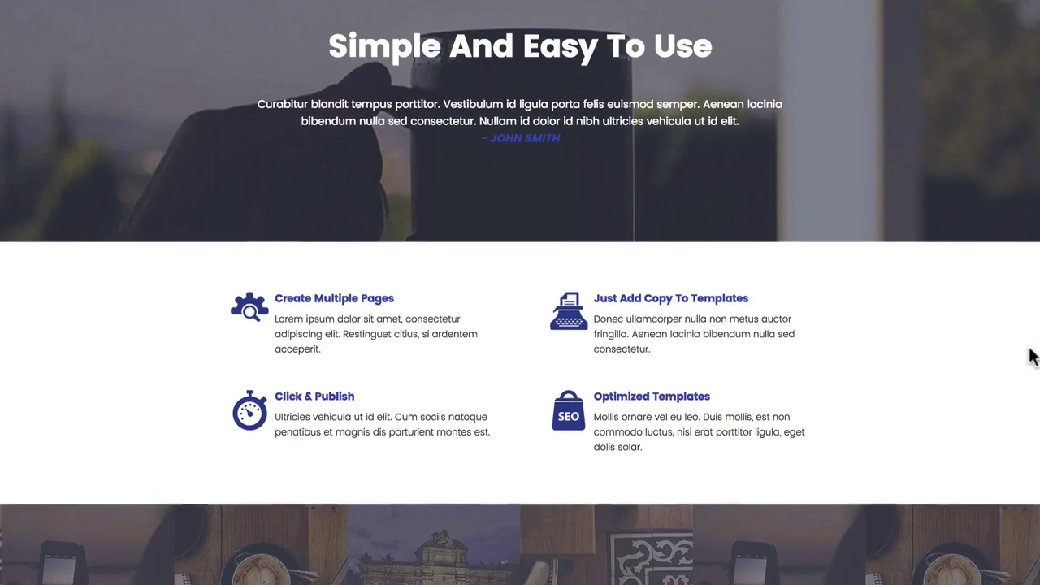
{"action": "scroll", "coordinate": [1032, 355], "scroll_direction": "down", "scroll_amount": 1}
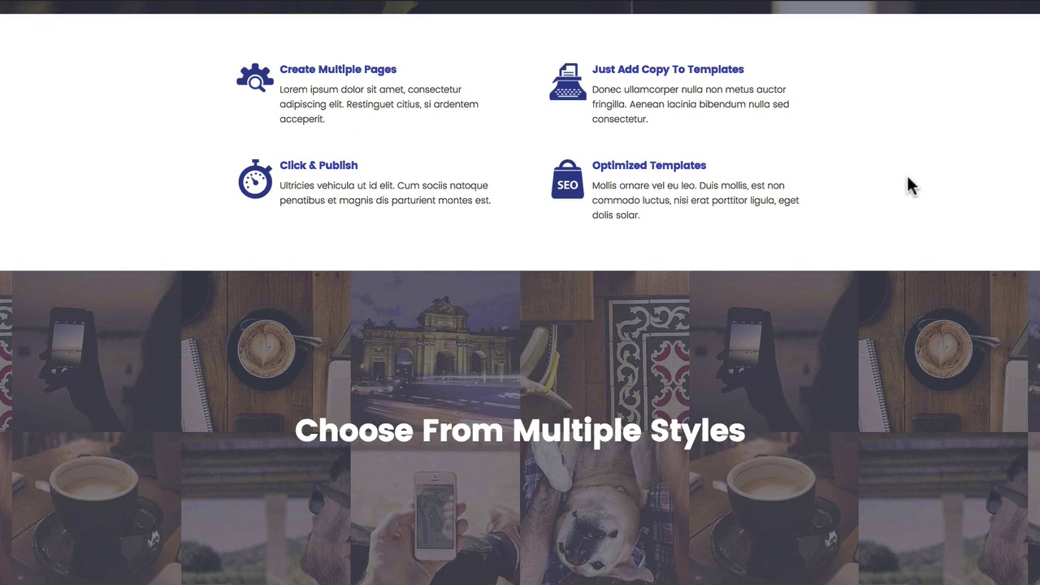
{"action": "scroll", "coordinate": [939, 334], "scroll_direction": "down", "scroll_amount": 3}
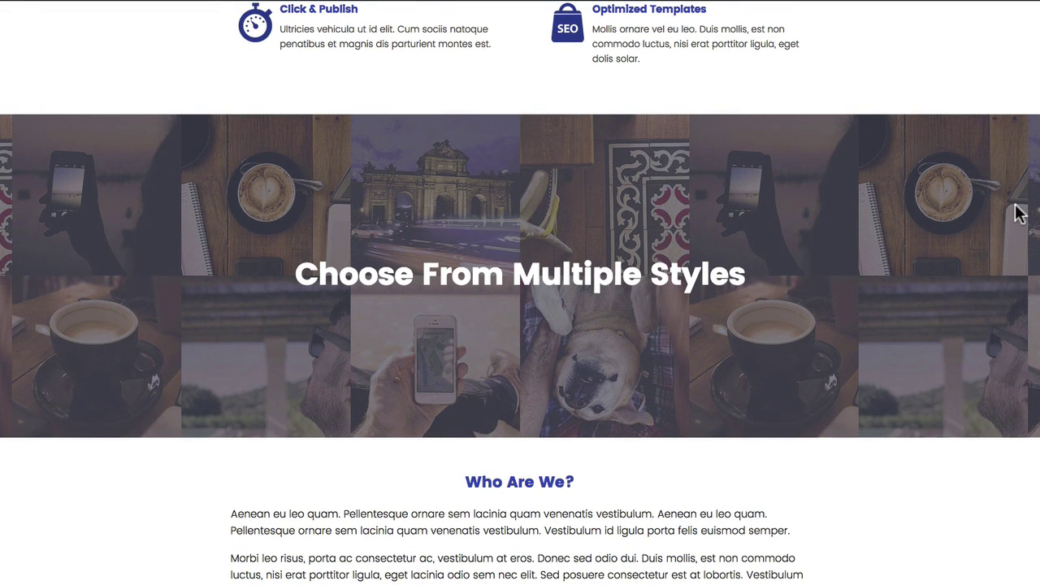
{"action": "scroll", "coordinate": [1015, 215], "scroll_direction": "down", "scroll_amount": 1}
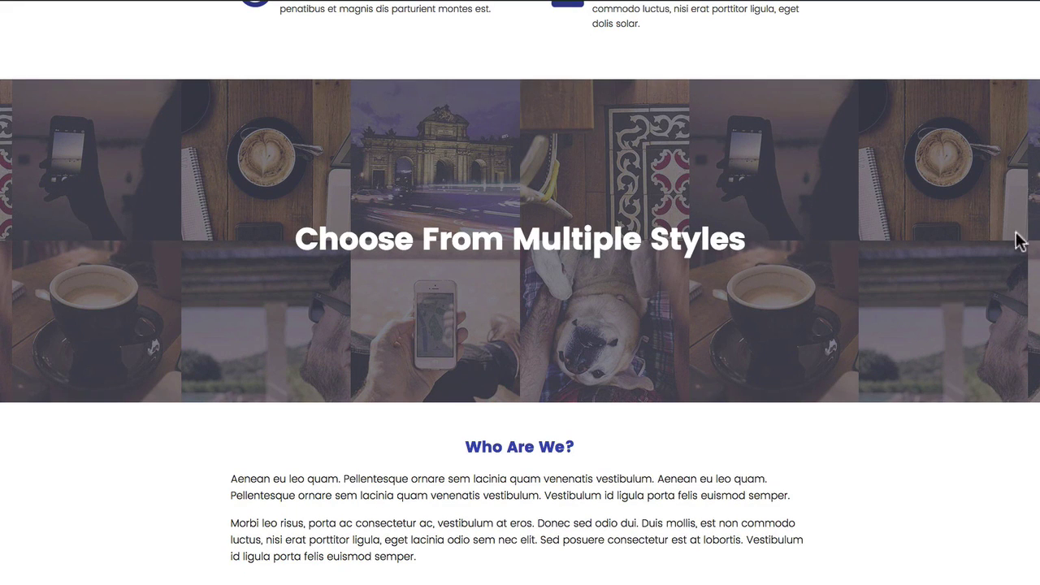
{"action": "scroll", "coordinate": [1020, 234], "scroll_direction": "down", "scroll_amount": 1}
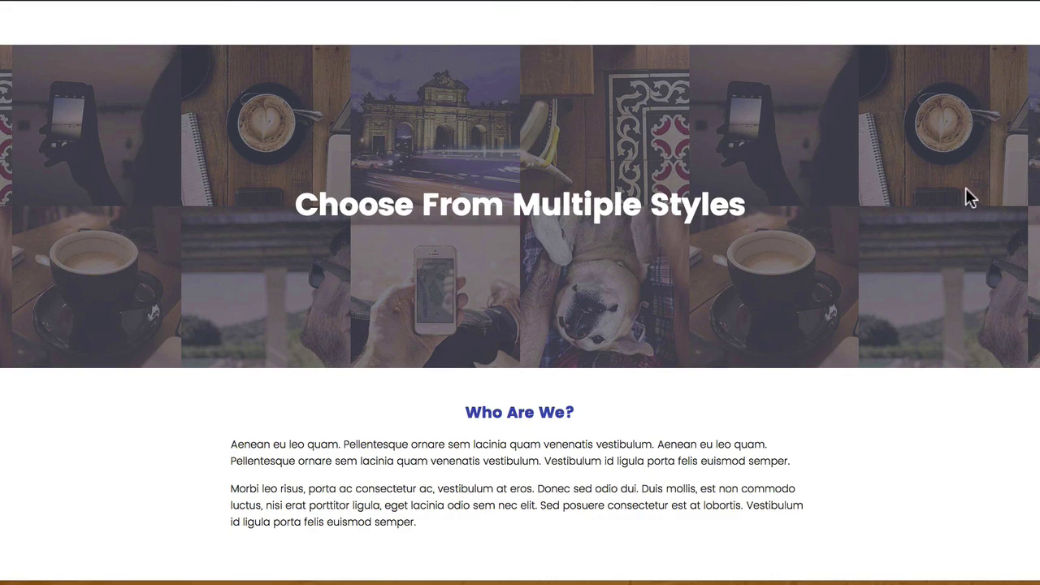
Step: Scroll further down to the orange stats section with counters 118, 232, 101 and 82
{"action": "scroll", "coordinate": [965, 190], "scroll_direction": "down", "scroll_amount": 3}
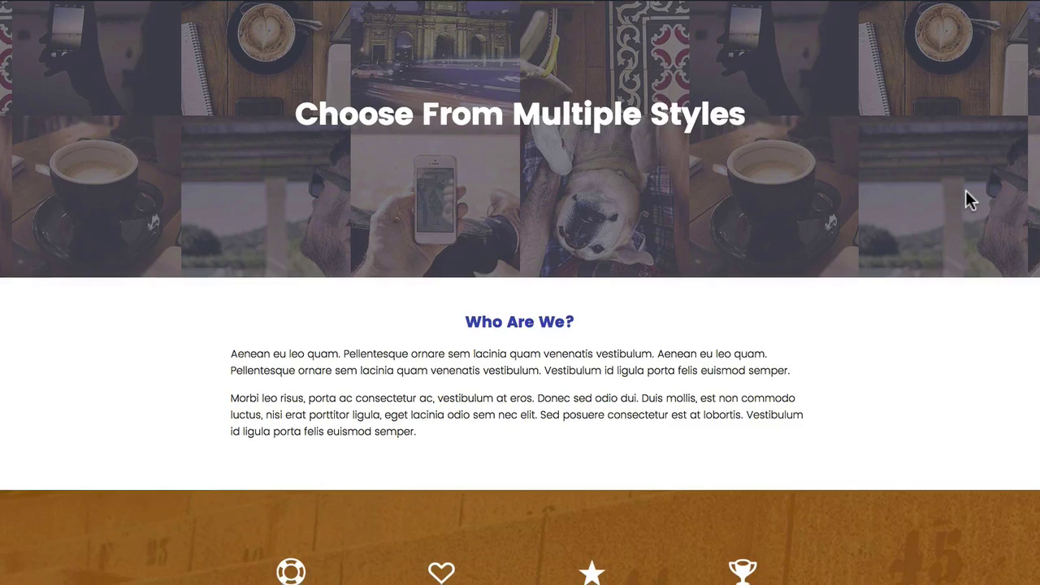
{"action": "scroll", "coordinate": [965, 190], "scroll_direction": "down", "scroll_amount": 3}
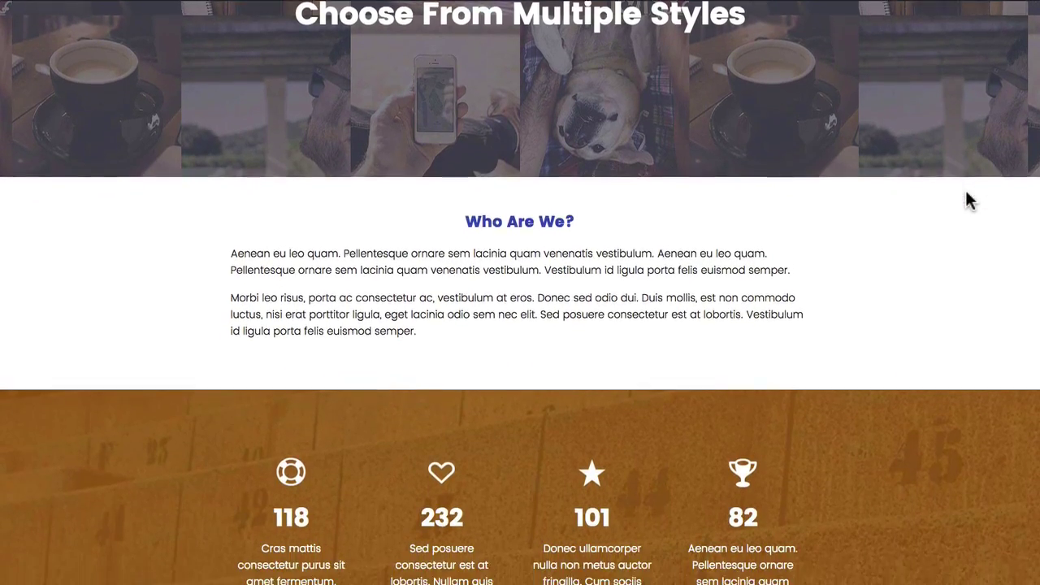
{"action": "scroll", "coordinate": [965, 190], "scroll_direction": "down", "scroll_amount": 2}
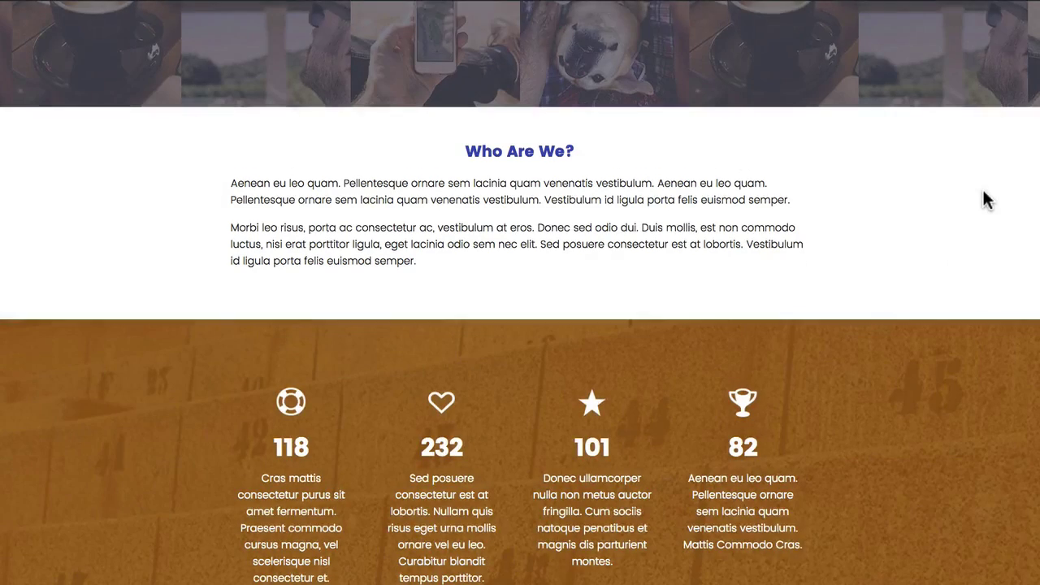
{"action": "scroll", "coordinate": [982, 188], "scroll_direction": "down", "scroll_amount": 1}
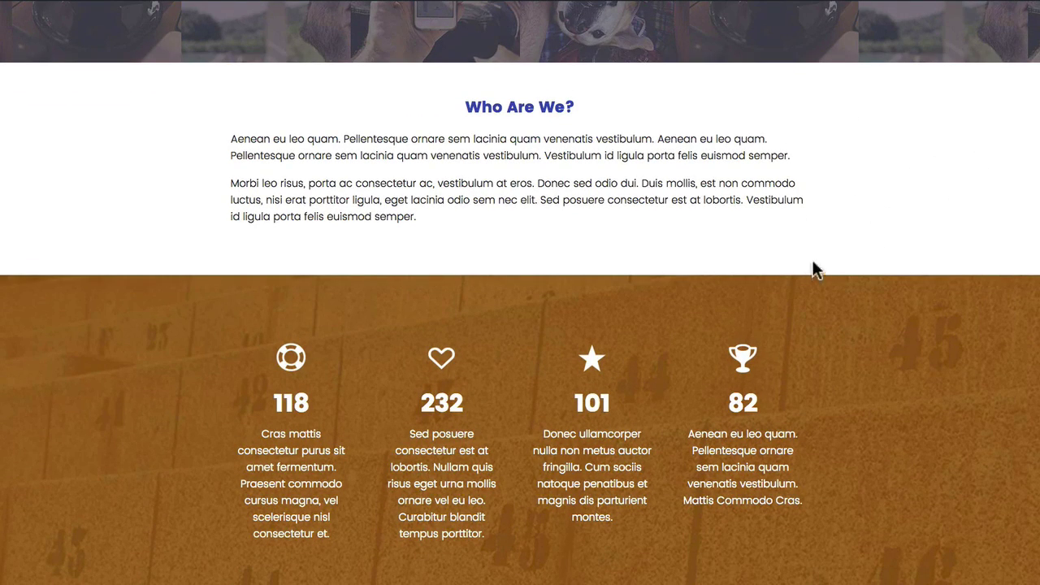
{"action": "scroll", "coordinate": [1025, 203], "scroll_direction": "down", "scroll_amount": 1}
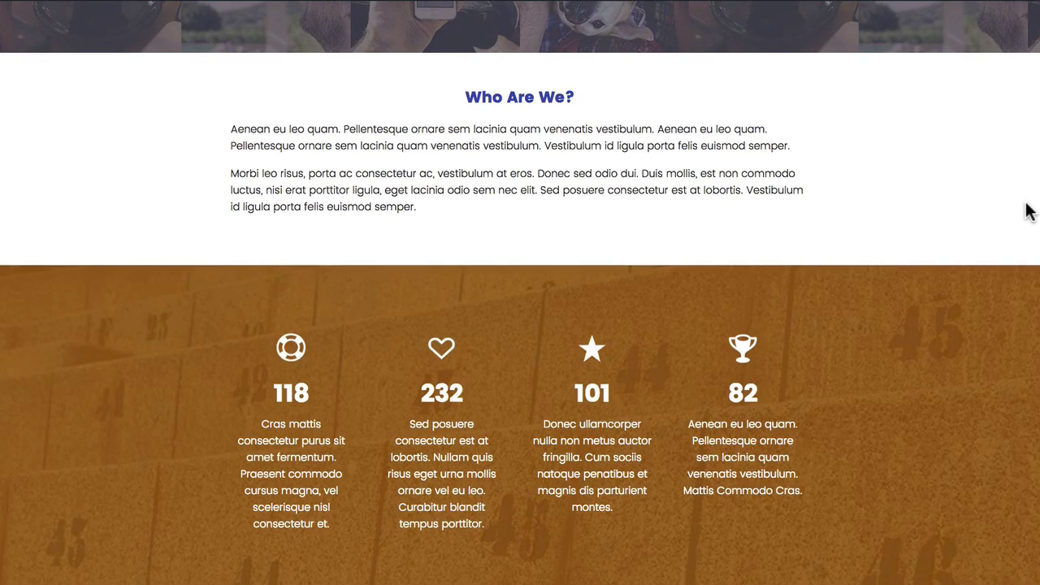
{"action": "scroll", "coordinate": [1025, 211], "scroll_direction": "down", "scroll_amount": 4}
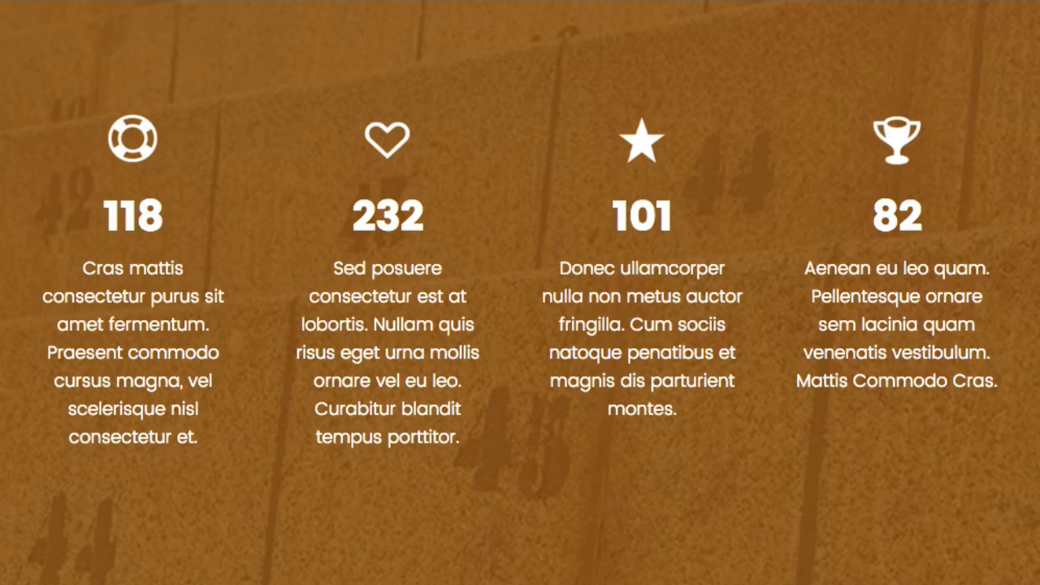
Step: Scroll down to the What Other People Say About Us quotes and Get Started Now call-to-action
{"action": "scroll", "coordinate": [520, 293], "scroll_direction": "down", "scroll_amount": 5}
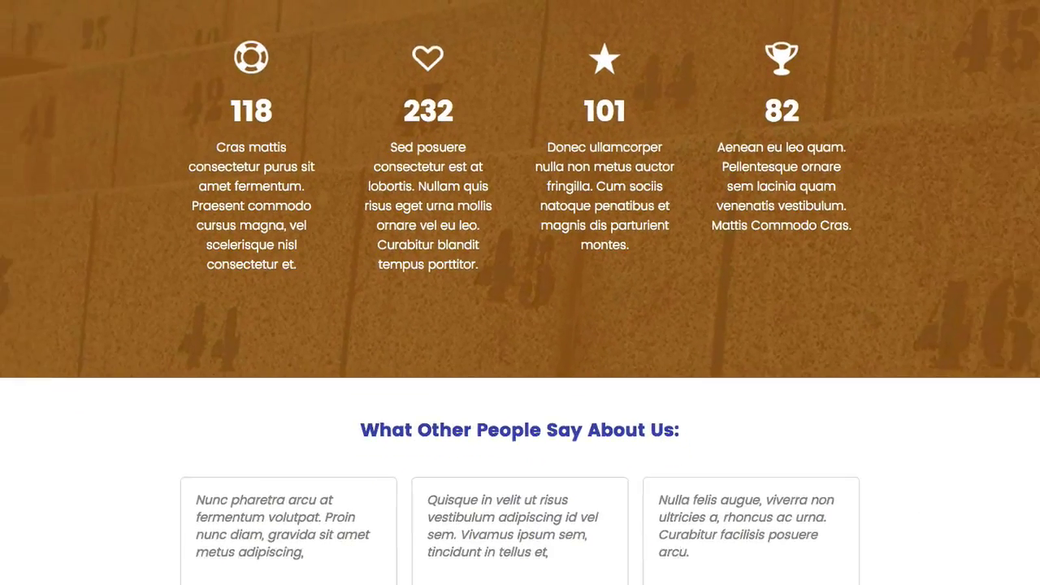
{"action": "scroll", "coordinate": [520, 293], "scroll_direction": "down", "scroll_amount": 3}
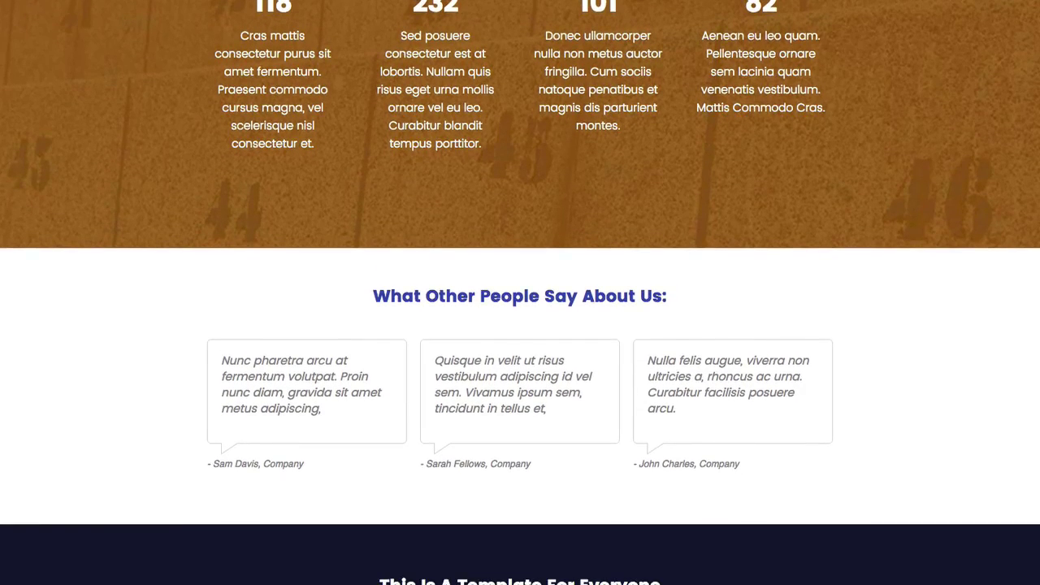
{"action": "scroll", "coordinate": [520, 293], "scroll_direction": "down", "scroll_amount": 1}
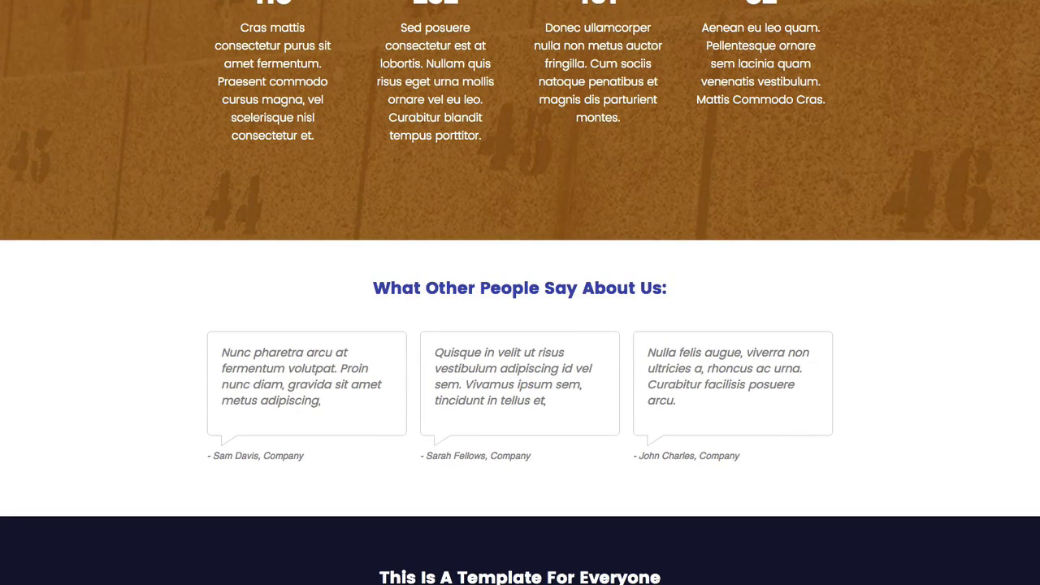
{"action": "scroll", "coordinate": [520, 293], "scroll_direction": "down", "scroll_amount": 1}
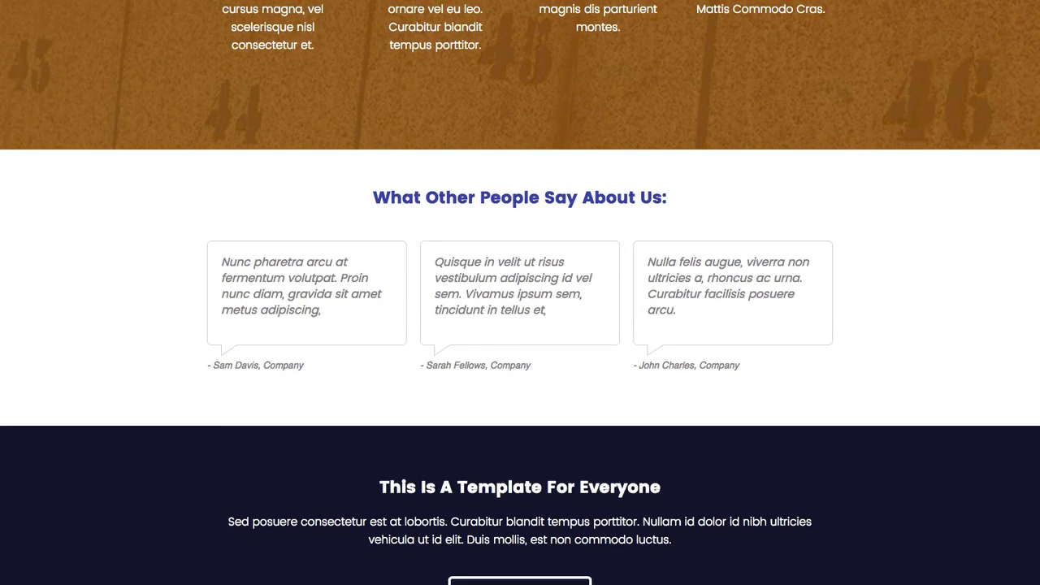
{"action": "scroll", "coordinate": [804, 317], "scroll_direction": "down", "scroll_amount": 1}
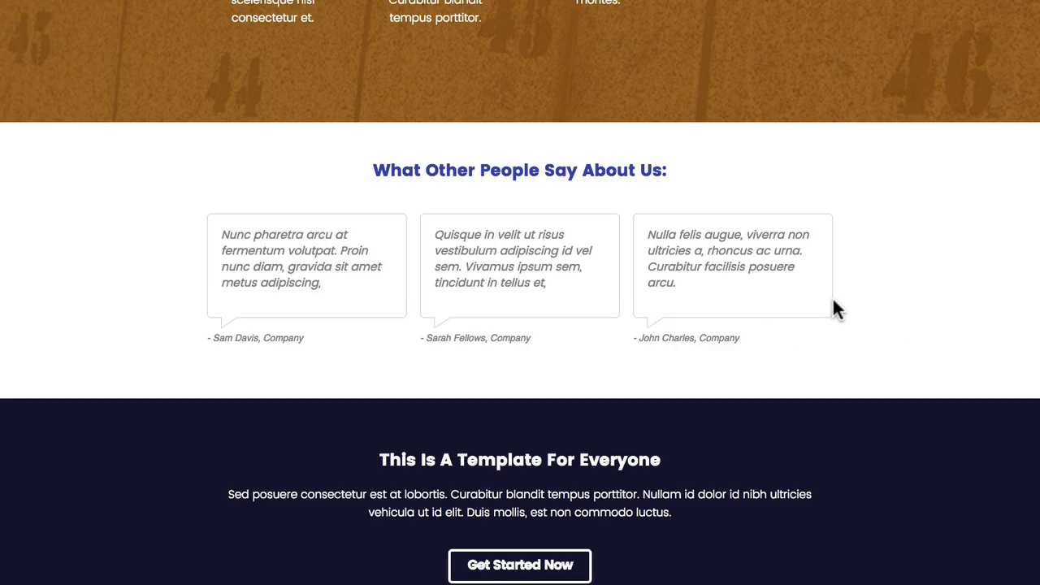
{"action": "scroll", "coordinate": [935, 286], "scroll_direction": "down", "scroll_amount": 2}
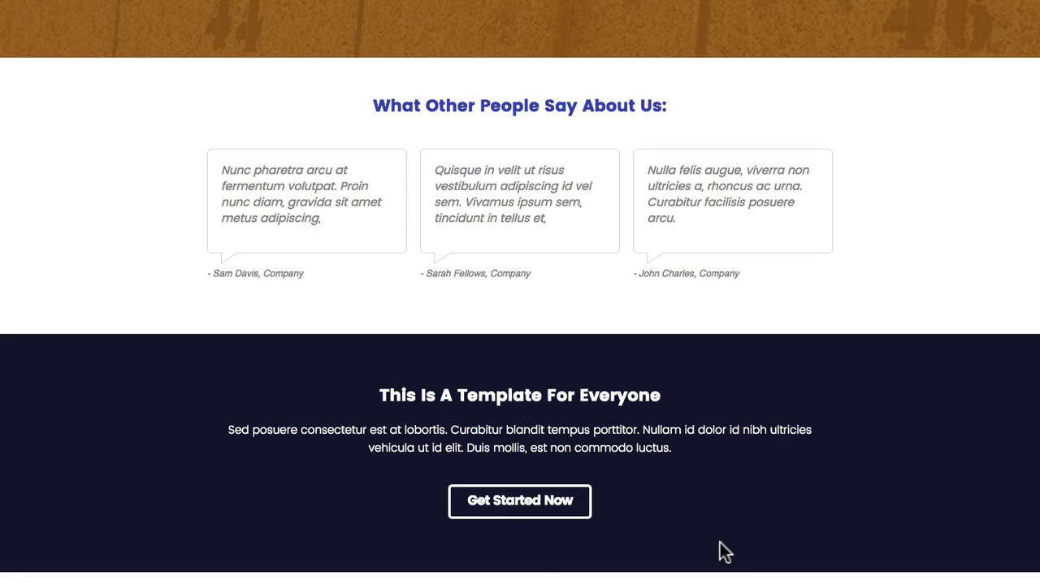
{"action": "left_click", "coordinate": [550, 496]}
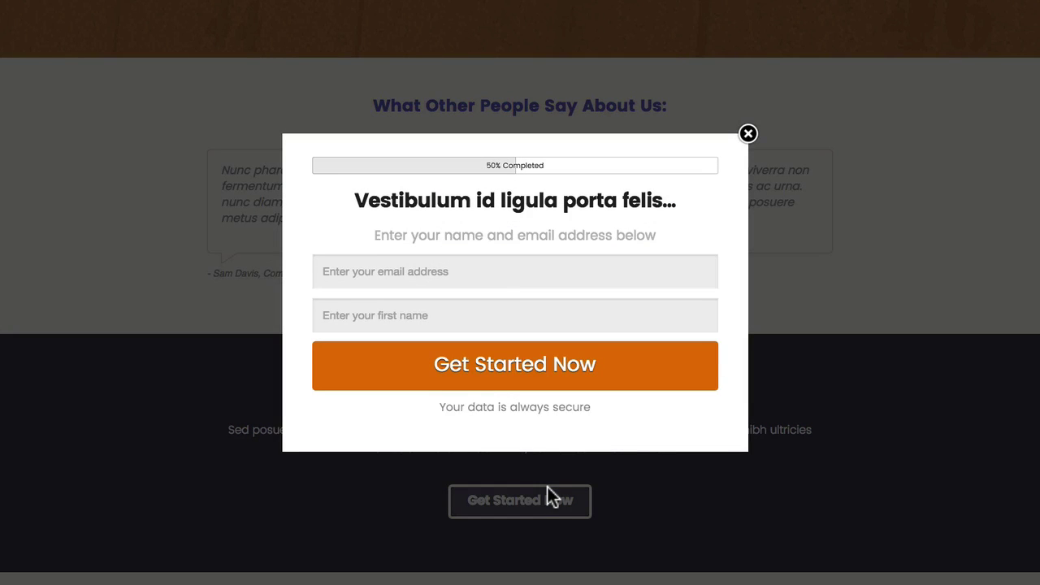
{"action": "left_click", "coordinate": [748, 135]}
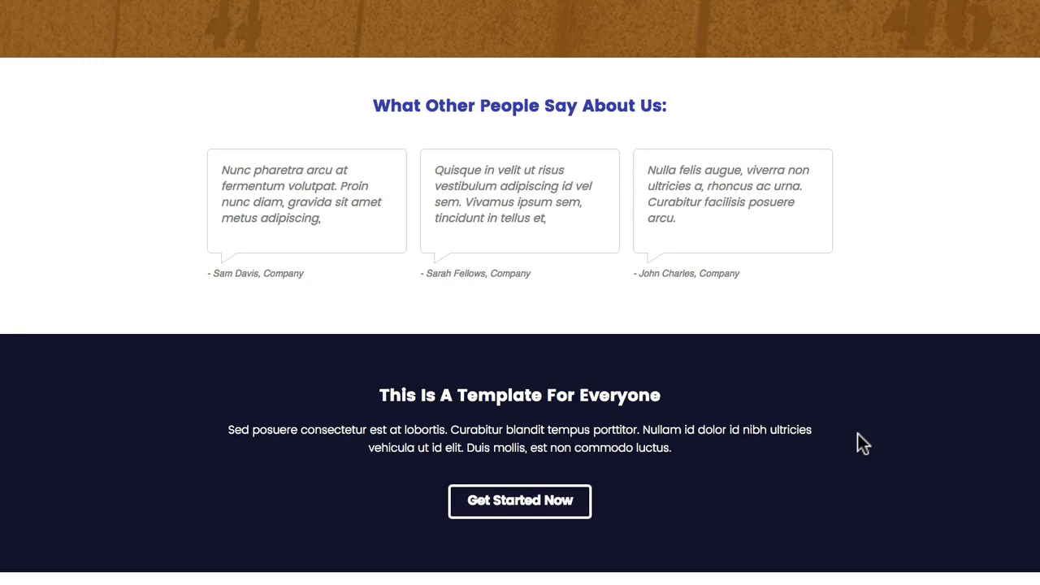
{"action": "scroll", "coordinate": [857, 434], "scroll_direction": "up", "scroll_amount": 10}
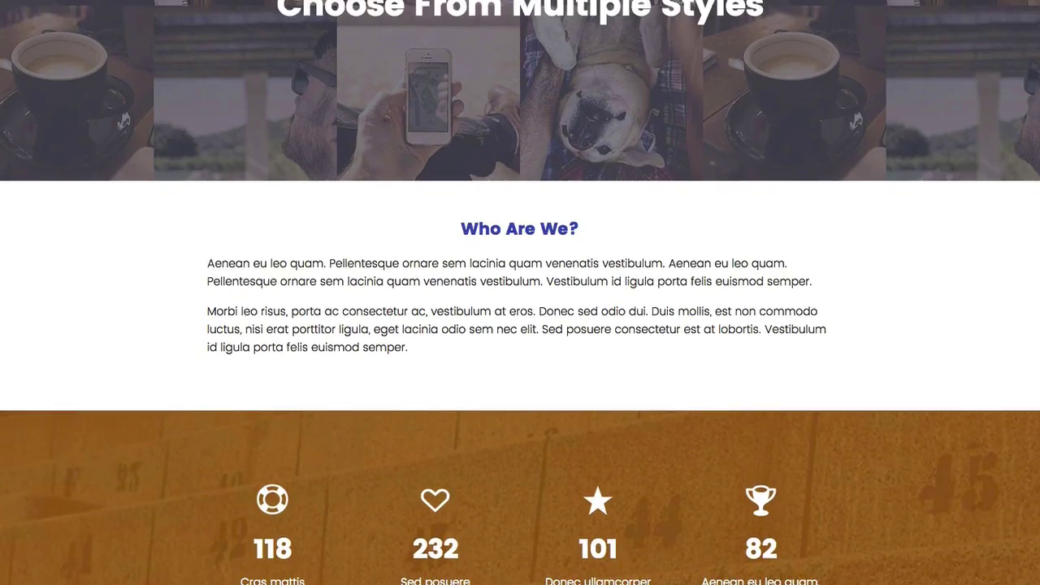
Step: Return to the page top and load the landing page in the LiveEditor from the admin bar
{"action": "scroll", "coordinate": [520, 292], "scroll_direction": "up", "scroll_amount": 15}
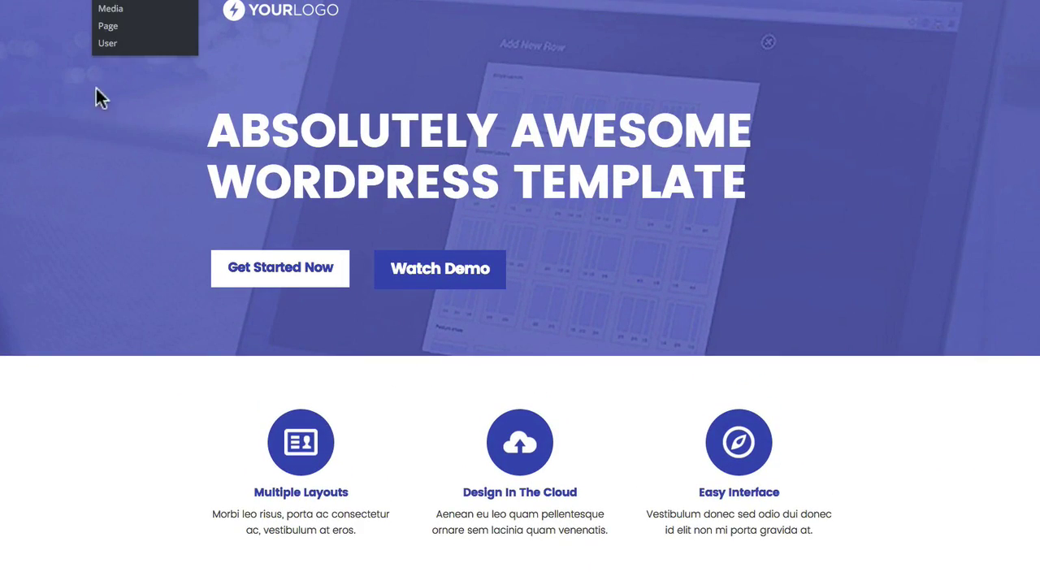
{"action": "left_click", "coordinate": [238, 3]}
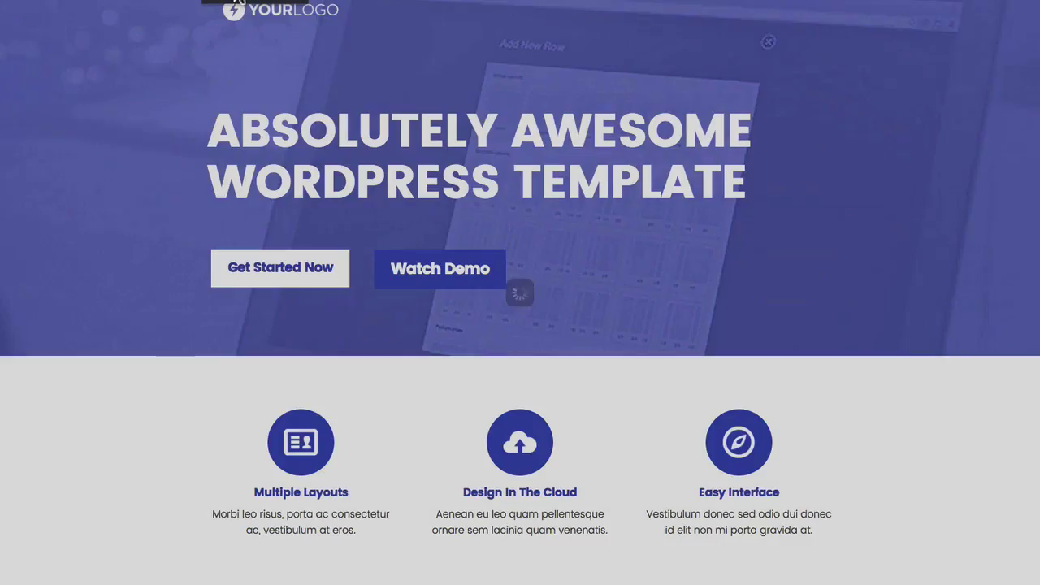
{"action": "scroll", "coordinate": [243, 175], "scroll_direction": "down", "scroll_amount": 6}
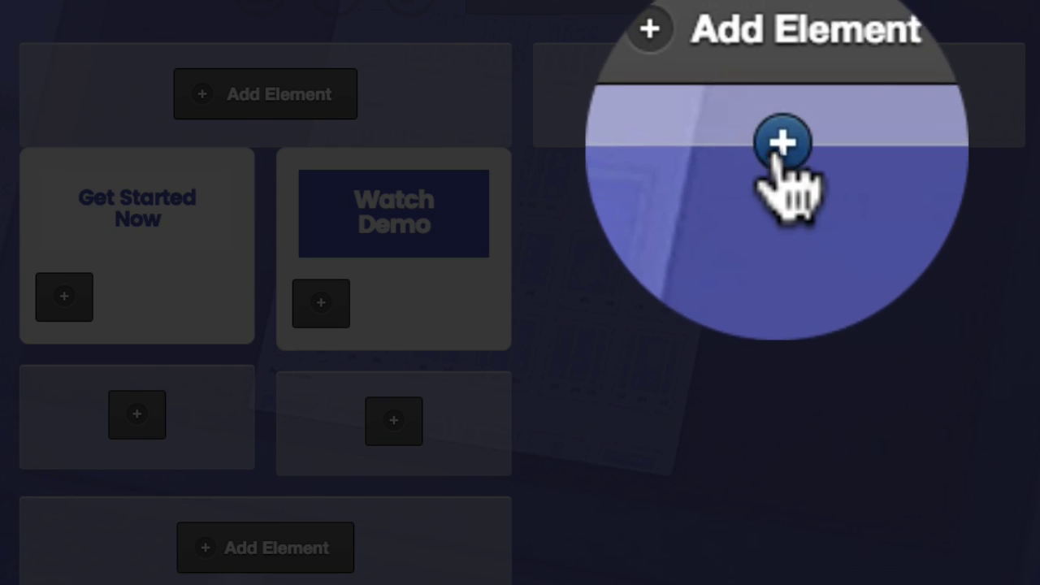
Step: Split the hero button column into 2 Columns, placing Get Started Now and Watch Demo side by side
{"action": "left_click", "coordinate": [778, 147]}
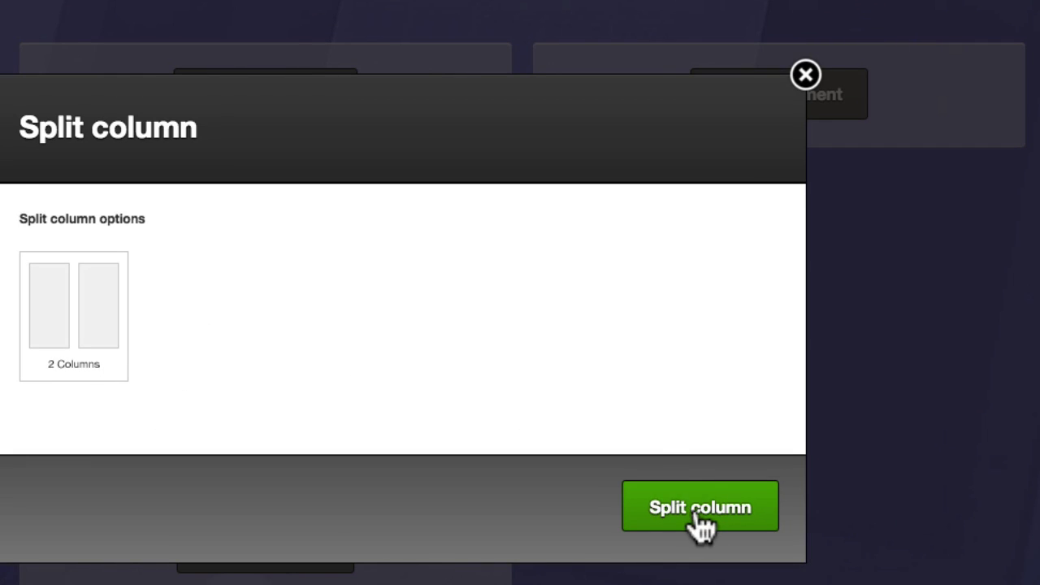
{"action": "left_click", "coordinate": [805, 75]}
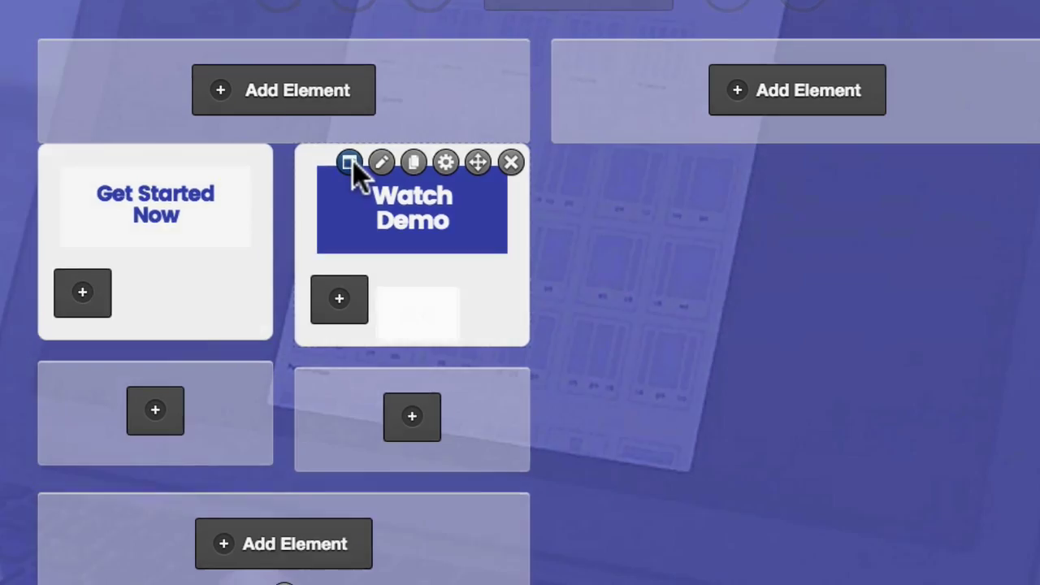
Step: Review the Watch Demo popup's Advanced Options window settings, then close them without changes
{"action": "left_click", "coordinate": [333, 168]}
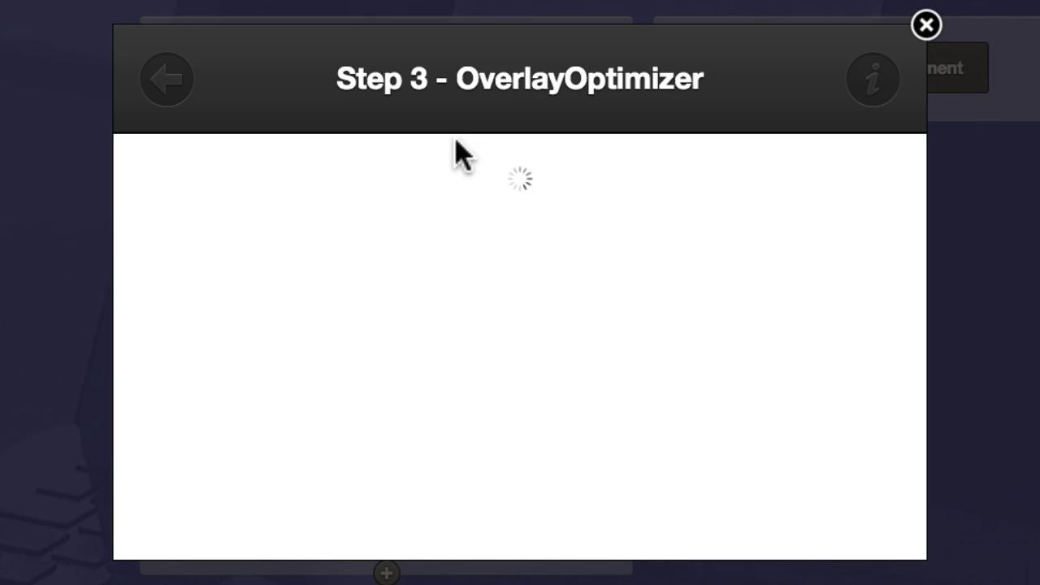
{"action": "scroll", "coordinate": [739, 199], "scroll_direction": "down", "scroll_amount": 5}
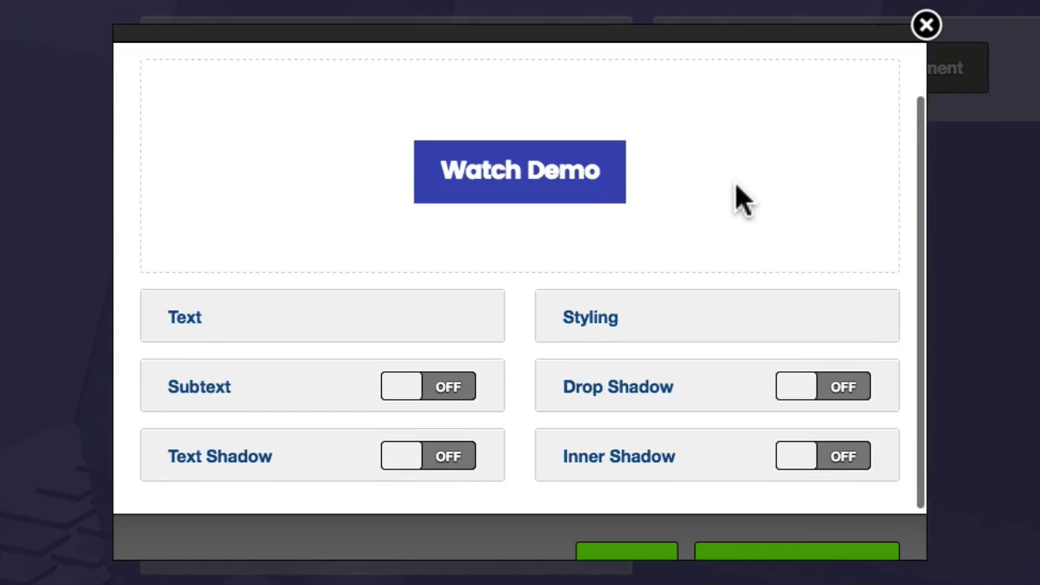
{"action": "left_click", "coordinate": [773, 503]}
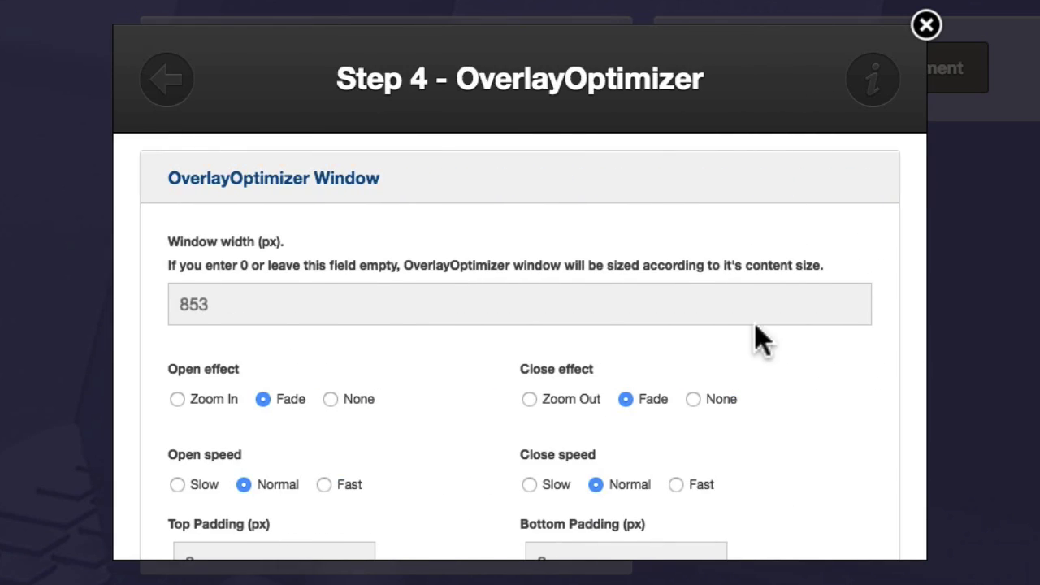
{"action": "scroll", "coordinate": [754, 337], "scroll_direction": "down", "scroll_amount": 3}
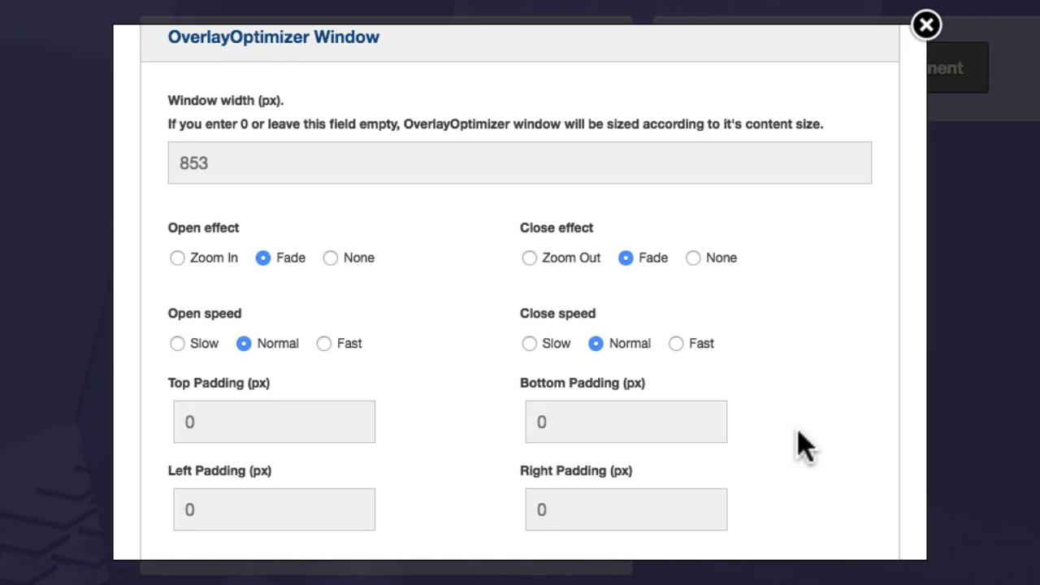
{"action": "scroll", "coordinate": [803, 445], "scroll_direction": "down", "scroll_amount": 3}
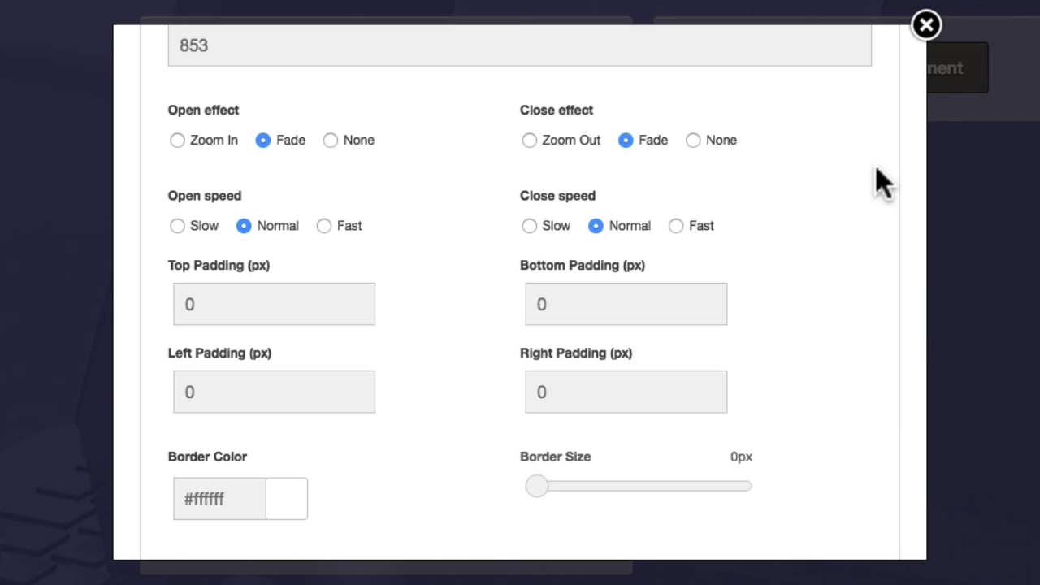
{"action": "left_click", "coordinate": [926, 25]}
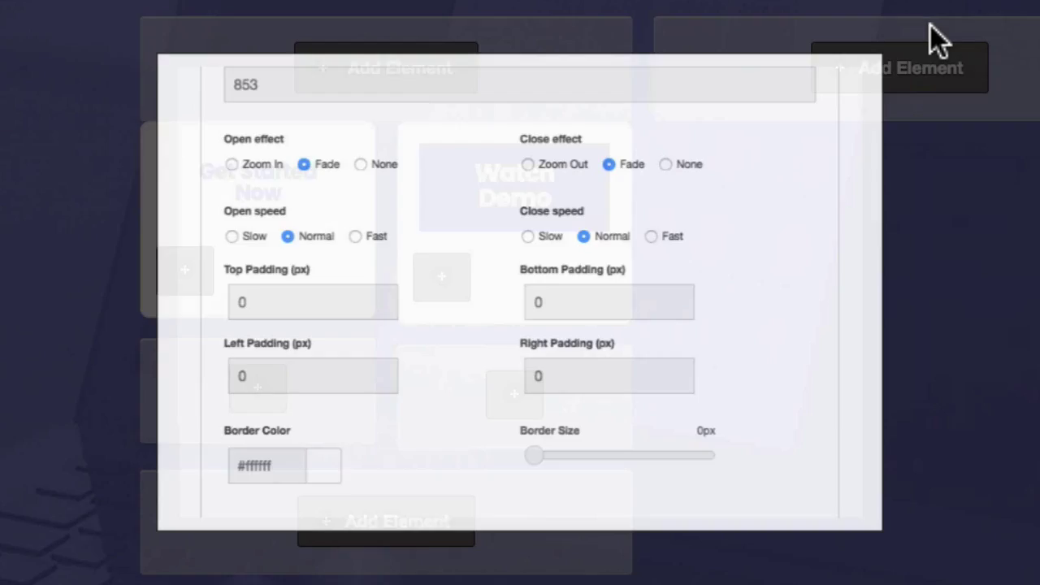
Step: Scroll down to the editable 118, 232, 101 and 82 counters
{"action": "scroll", "coordinate": [950, 148], "scroll_direction": "down", "scroll_amount": 10}
{"action": "scroll", "coordinate": [959, 151], "scroll_direction": "down", "scroll_amount": 15}
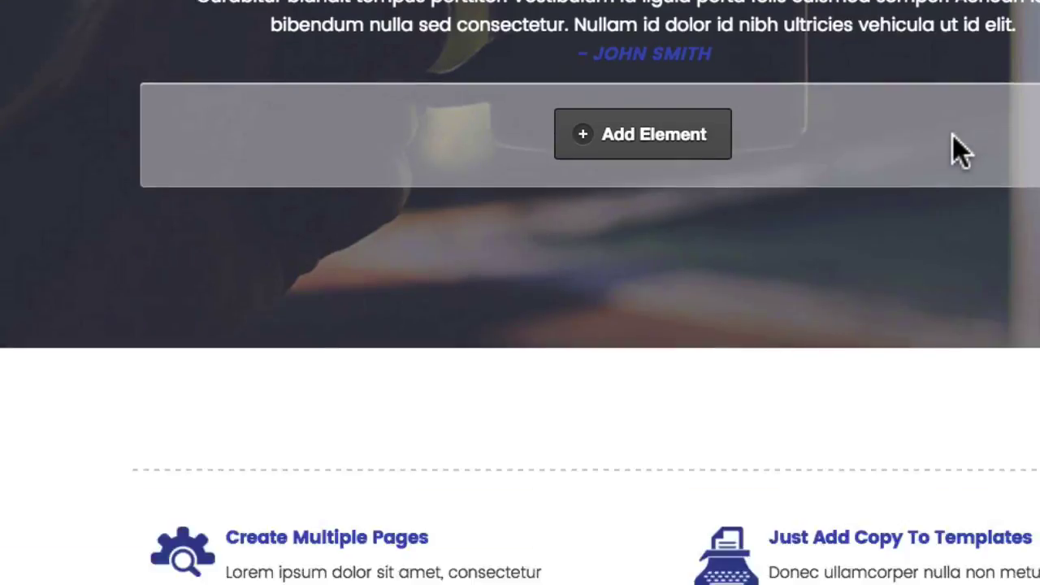
{"action": "scroll", "coordinate": [959, 150], "scroll_direction": "down", "scroll_amount": 15}
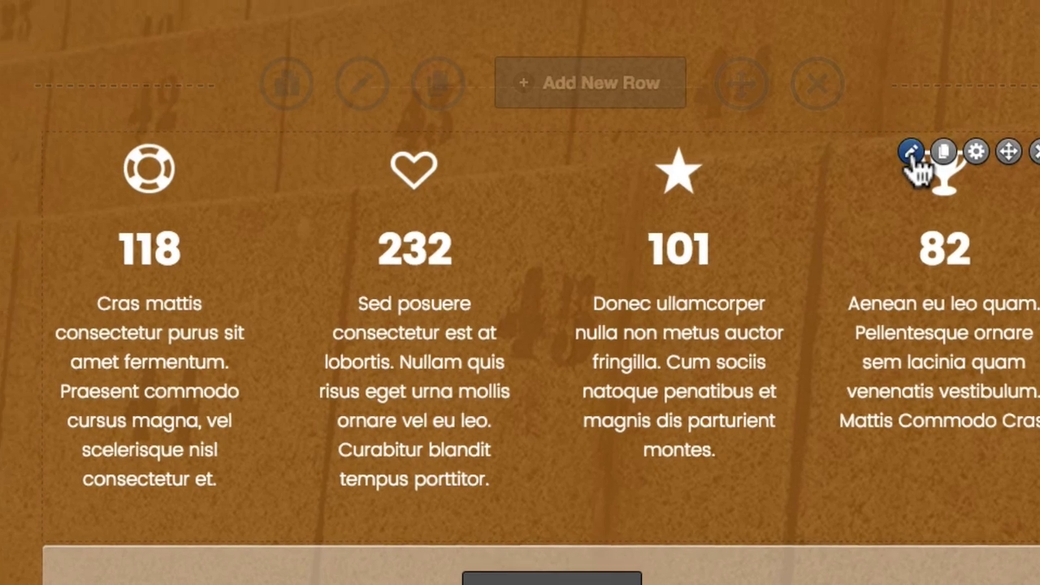
{"action": "left_click", "coordinate": [871, 144]}
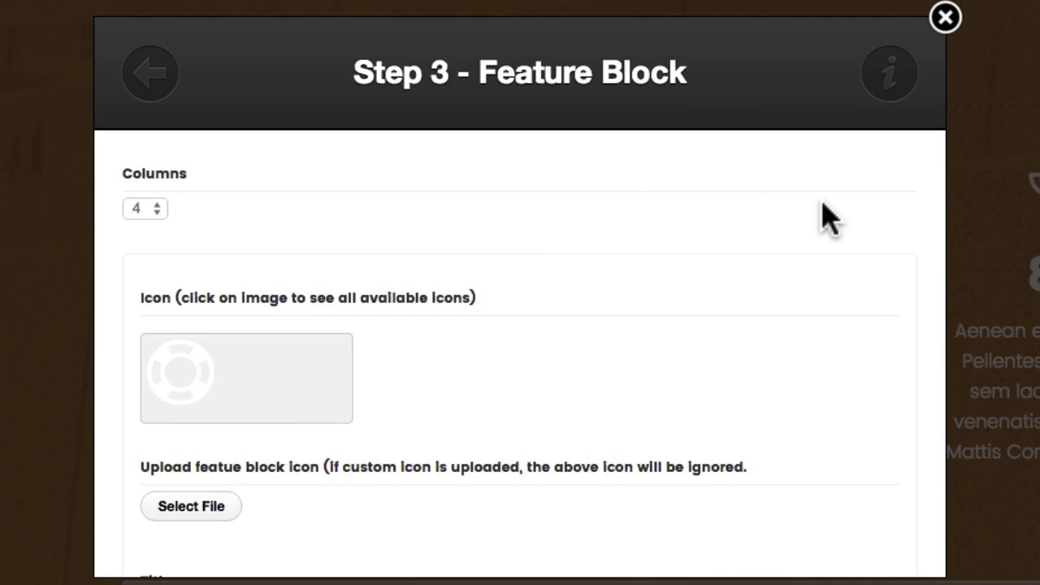
{"action": "scroll", "coordinate": [824, 216], "scroll_direction": "down", "scroll_amount": 10}
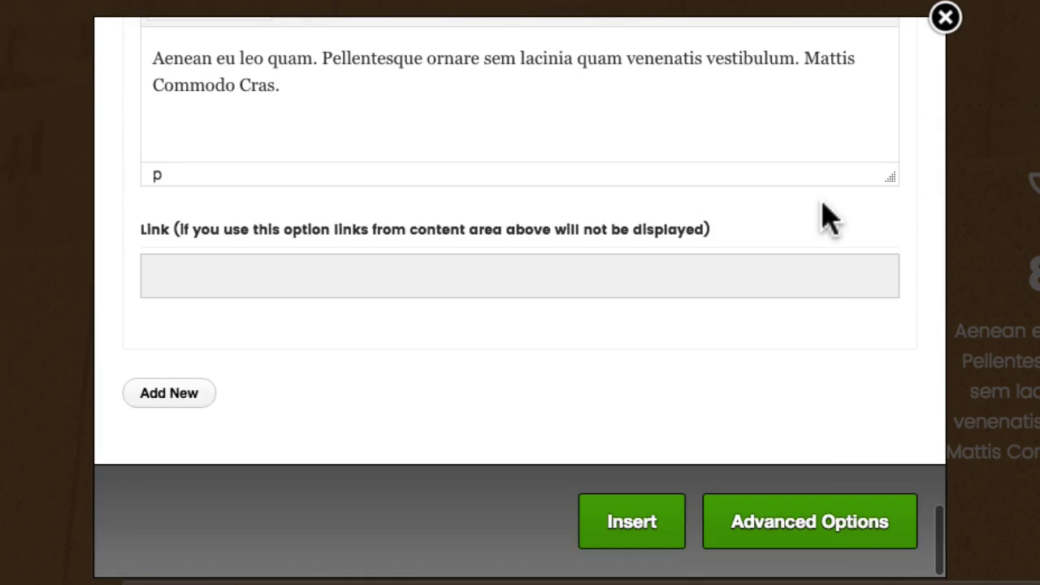
{"action": "left_click", "coordinate": [796, 524]}
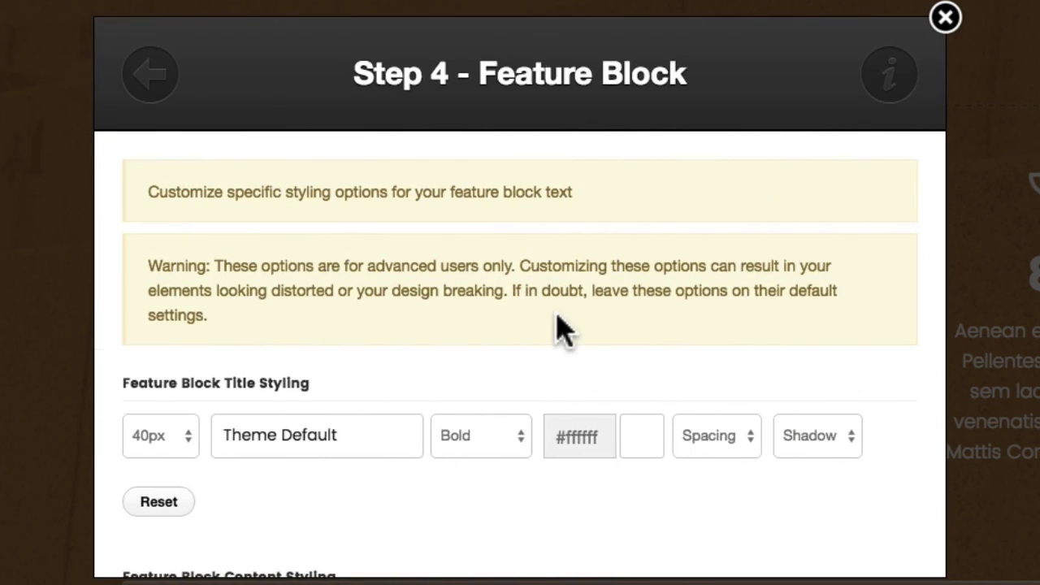
{"action": "scroll", "coordinate": [557, 325], "scroll_direction": "down", "scroll_amount": 2}
{"action": "left_click", "coordinate": [162, 362]}
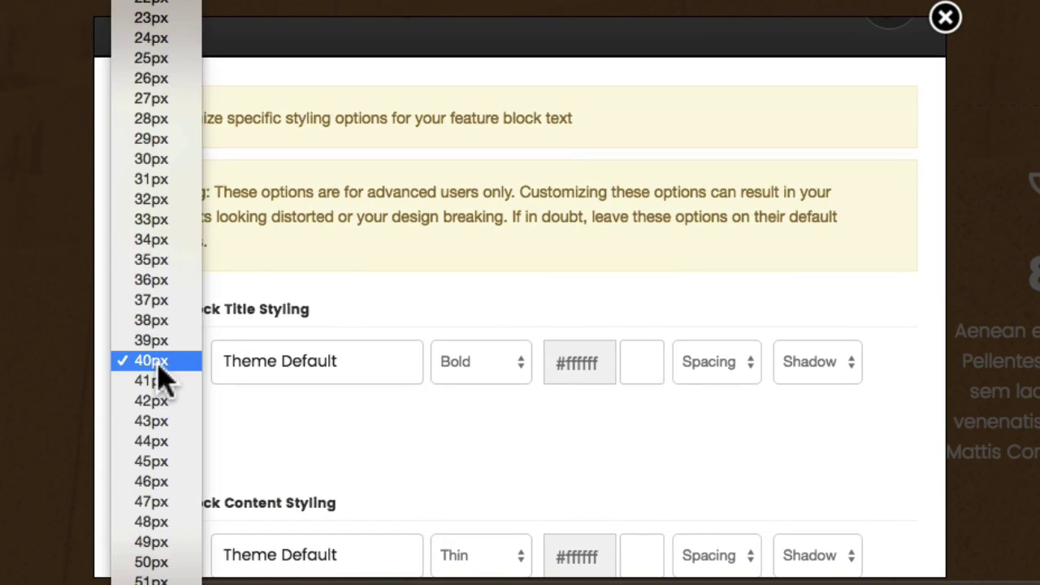
{"action": "left_click", "coordinate": [524, 394]}
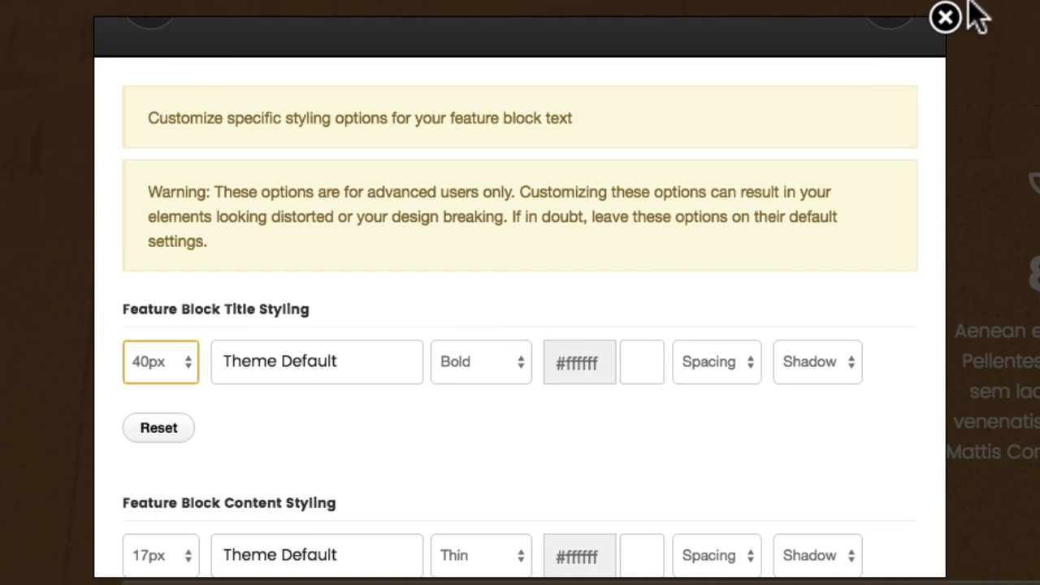
{"action": "left_click", "coordinate": [945, 18]}
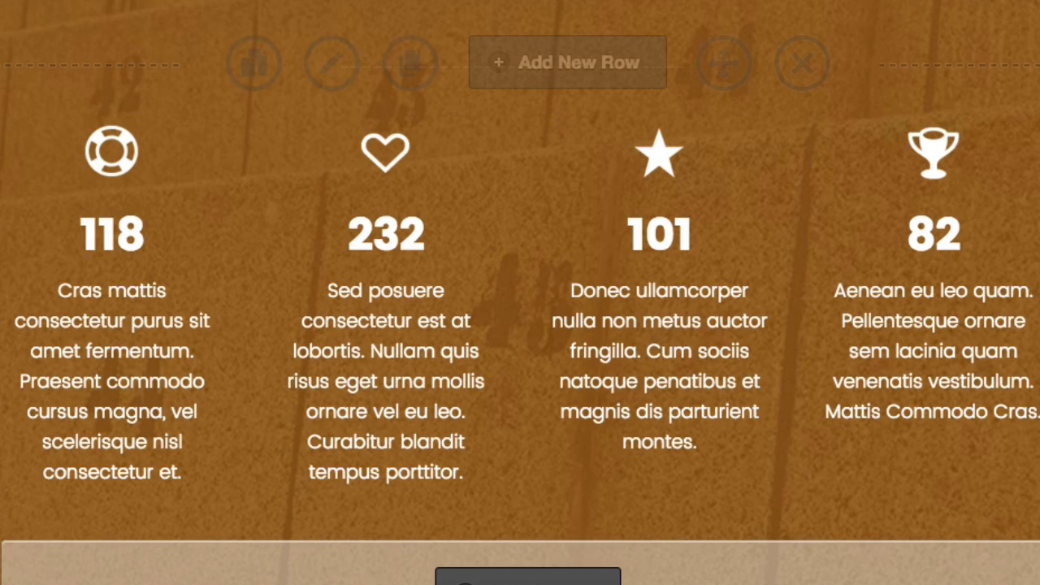
Step: Scroll back to the top and exit the LiveEditor to the live landing page
{"action": "scroll", "coordinate": [999, 333], "scroll_direction": "down", "scroll_amount": 10}
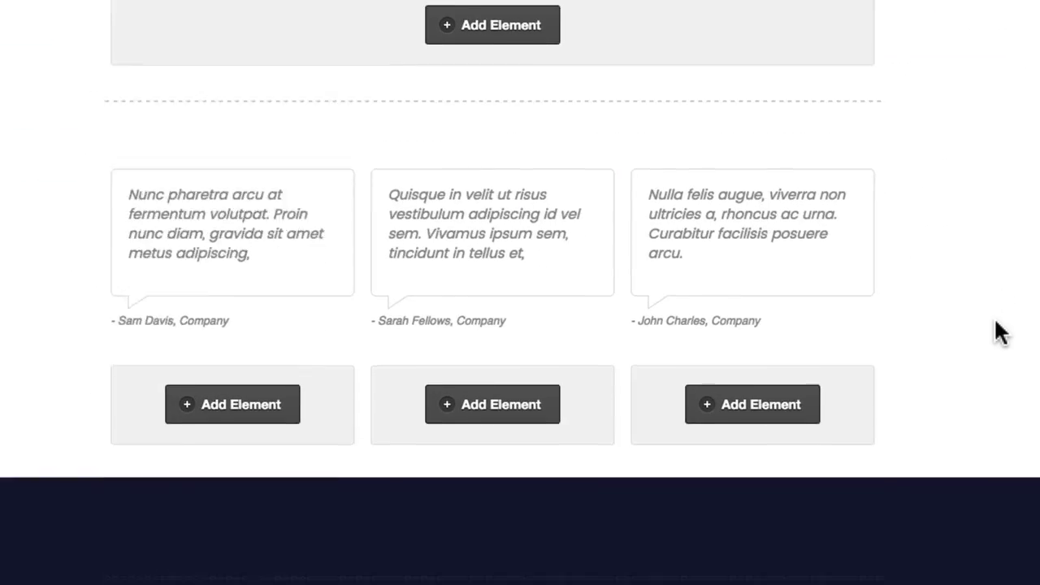
{"action": "scroll", "coordinate": [999, 333], "scroll_direction": "down", "scroll_amount": 5}
{"action": "scroll", "coordinate": [1002, 330], "scroll_direction": "up", "scroll_amount": 20}
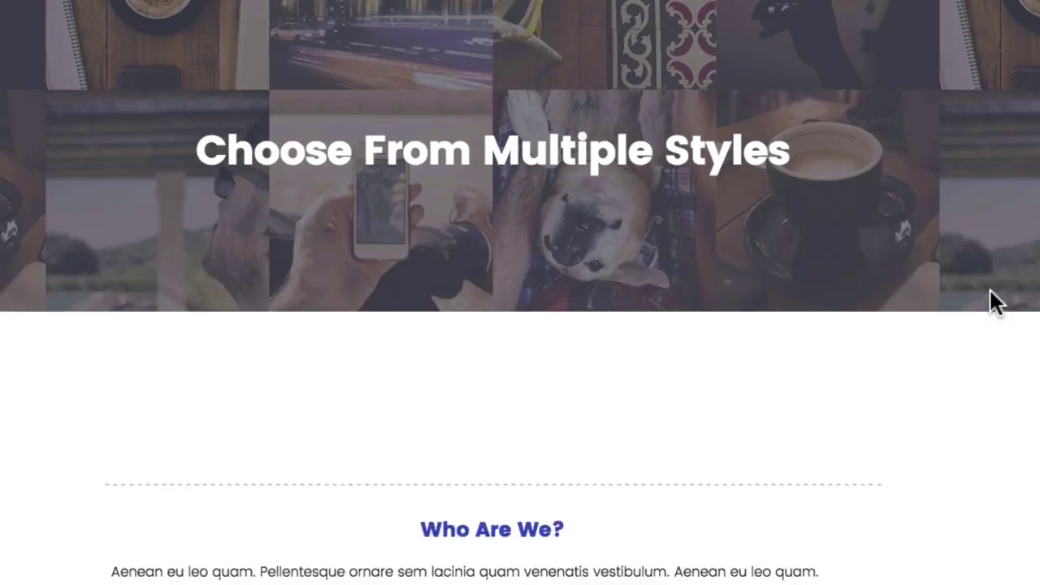
{"action": "scroll", "coordinate": [996, 302], "scroll_direction": "up", "scroll_amount": 20}
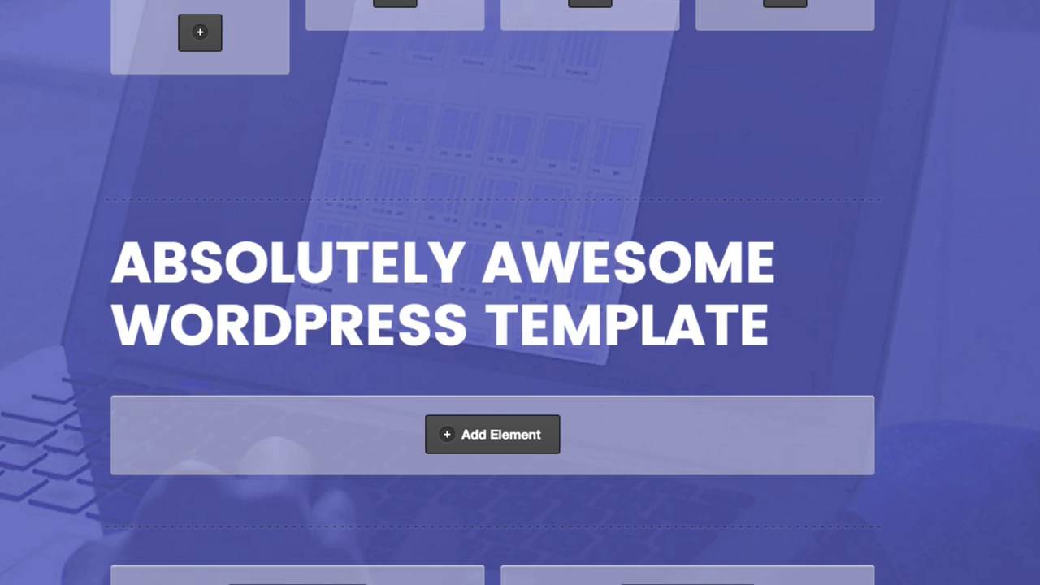
{"action": "left_click", "coordinate": [552, 96]}
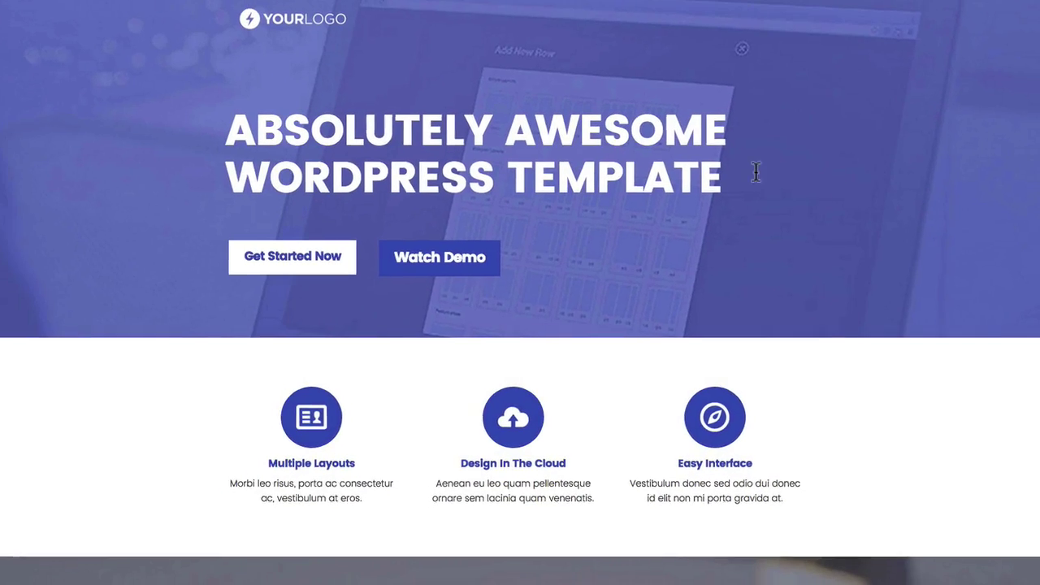